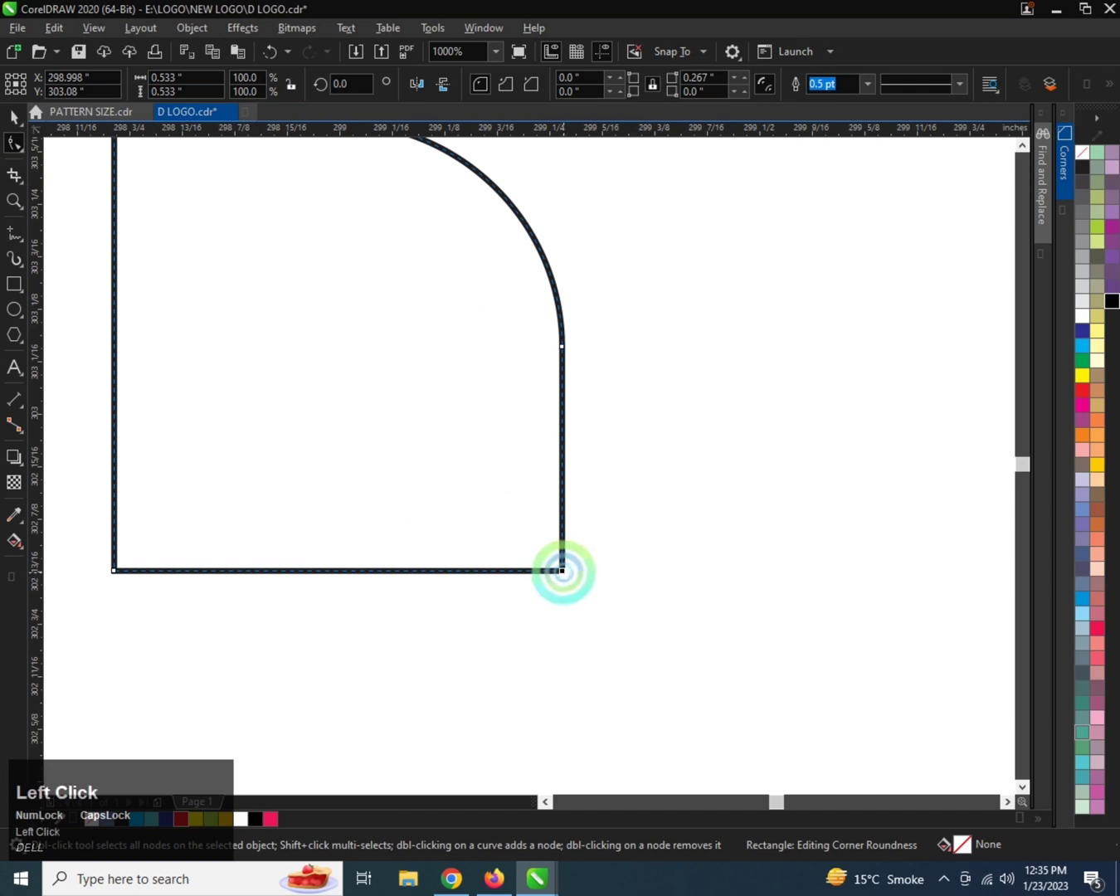
- Round the square's lower-right corner to a radius of about 0.267 in to complete the D shape
drag(453, 398, 395, 318)
scroll(430, 396, down, 1)
scroll(316, 256, up, 1)
scroll(313, 314, down, 1)
key(ctrl+space)
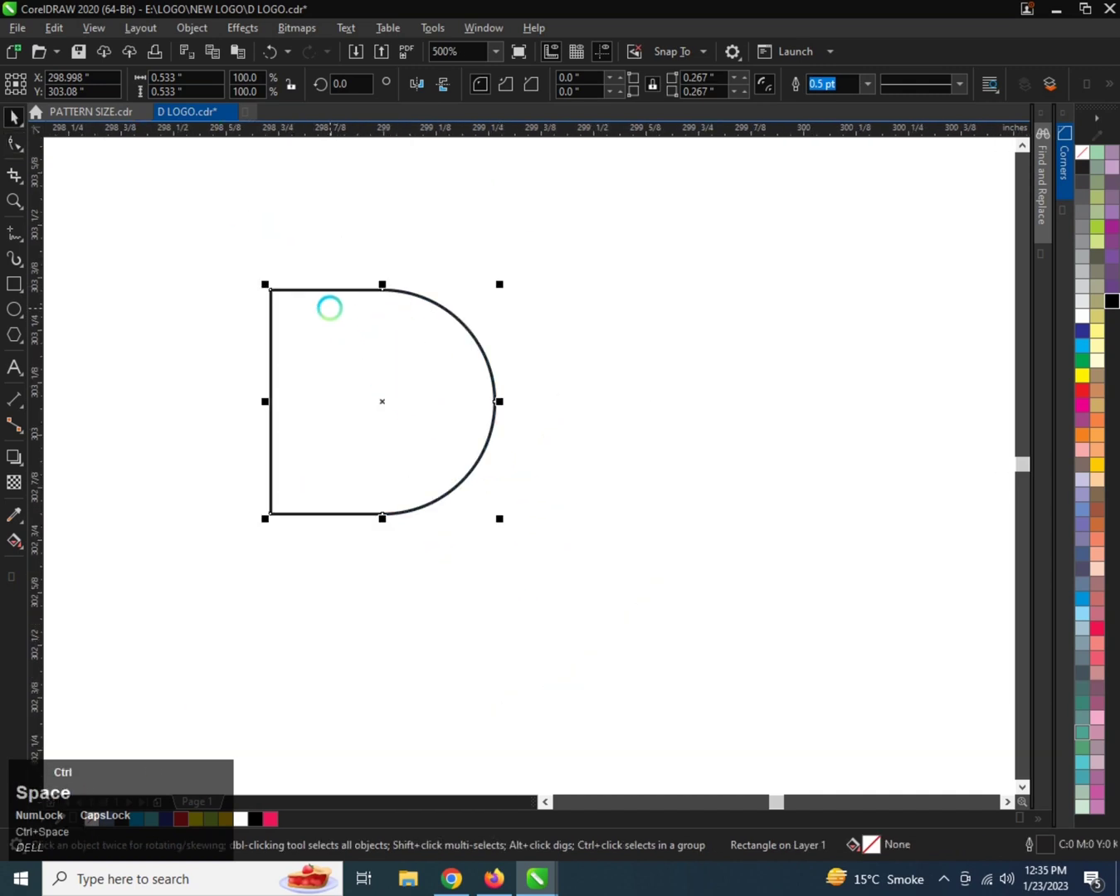
- Round the D shape's upper-left corner to about 0.037 in and its lower-left corner to about 0.019 in
scroll(315, 312, up, 1)
key(F10)
scroll(223, 264, up, 1)
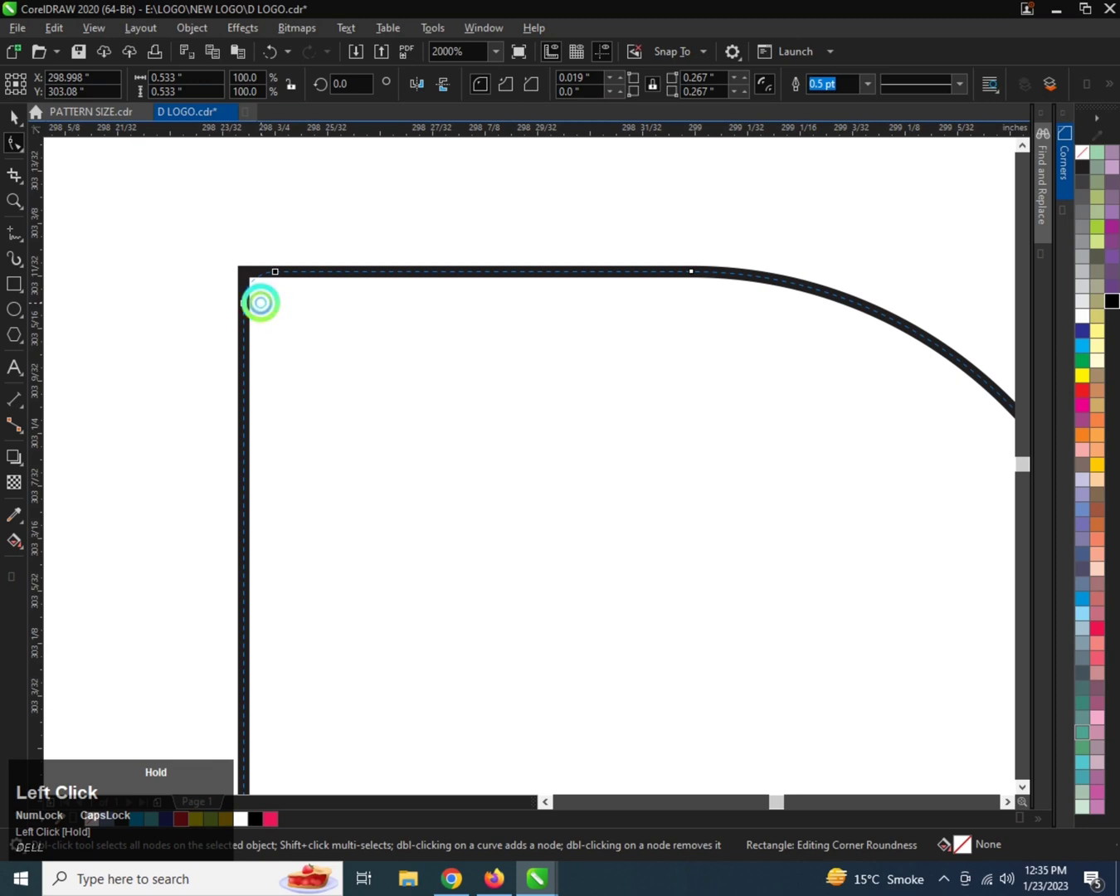
scroll(262, 302, down, 1)
scroll(270, 726, up, 2)
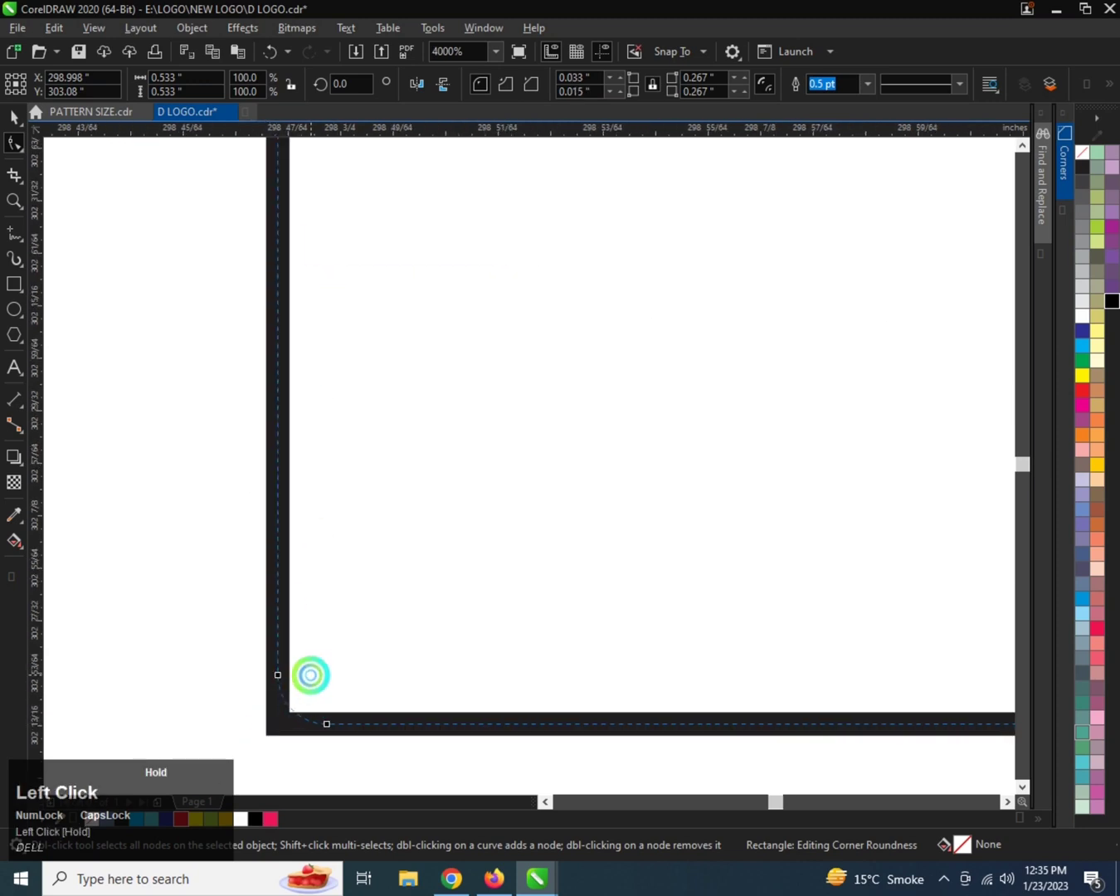
scroll(310, 668, down, 1)
scroll(310, 655, up, 2)
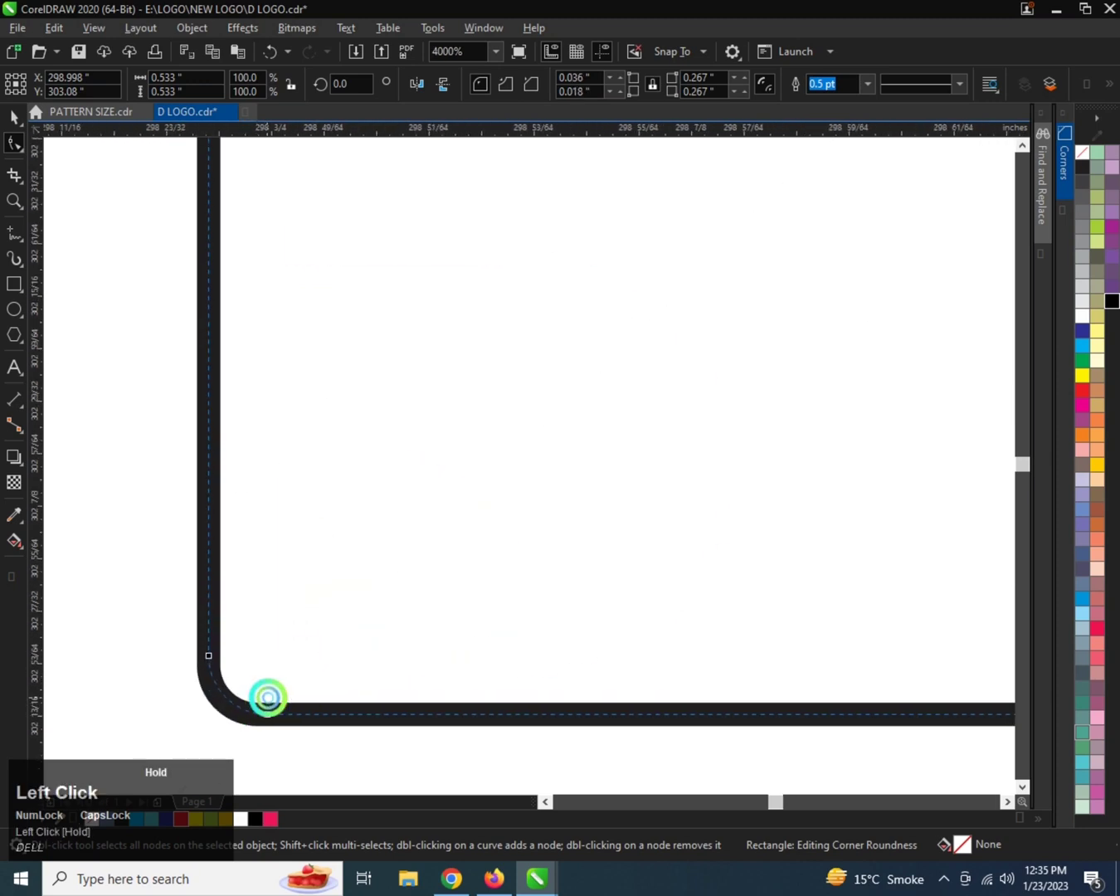
drag(267, 698, 273, 696)
- Move the D shape slightly up and to the right, to about X 299.082, Y 303.15 in
scroll(315, 597, down, 3)
scroll(323, 571, up, 1)
key(ctrl+space)
scroll(391, 489, down, 1)
drag(382, 518, 406, 467)
scroll(400, 475, up, 1)
scroll(405, 467, down, 1)
scroll(370, 489, up, 1)
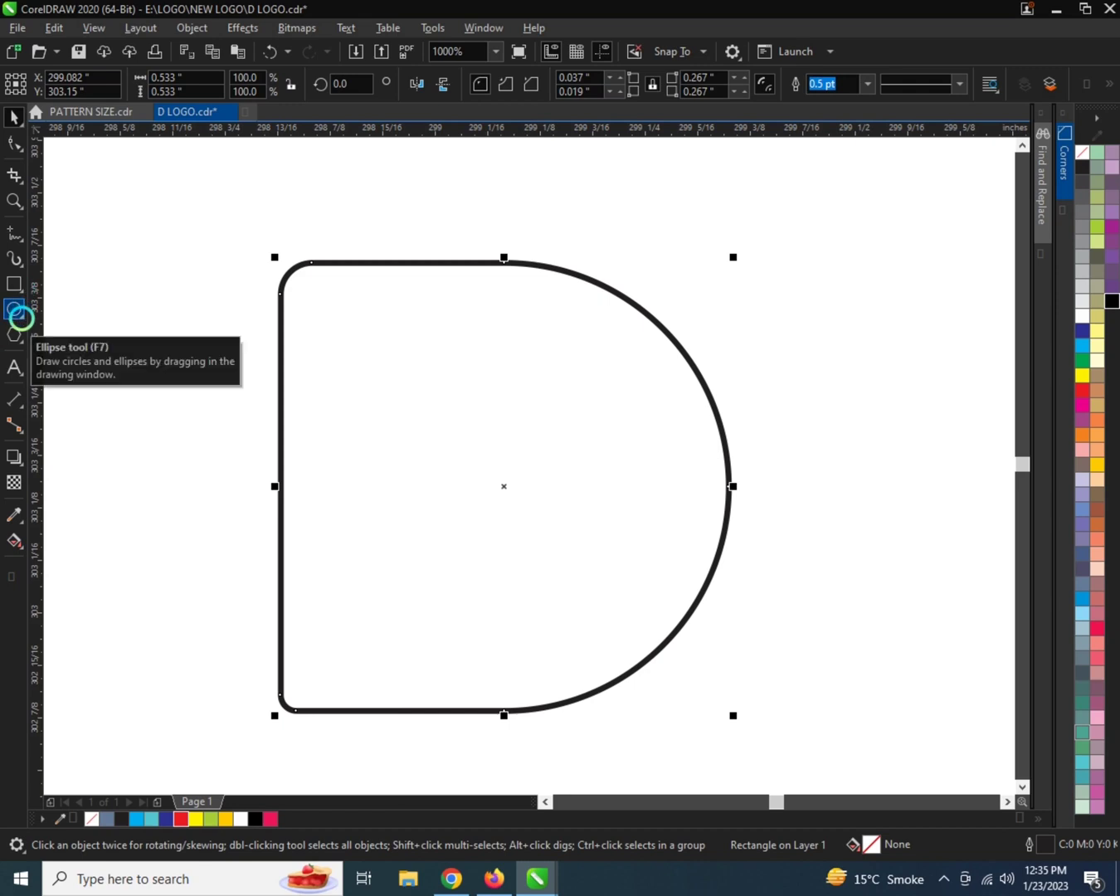
- Draw a polygon about 0.2 in wide beside the D's left edge and set it to 3 sides
click(20, 340)
click(96, 357)
drag(95, 357, 274, 510)
click(520, 78)
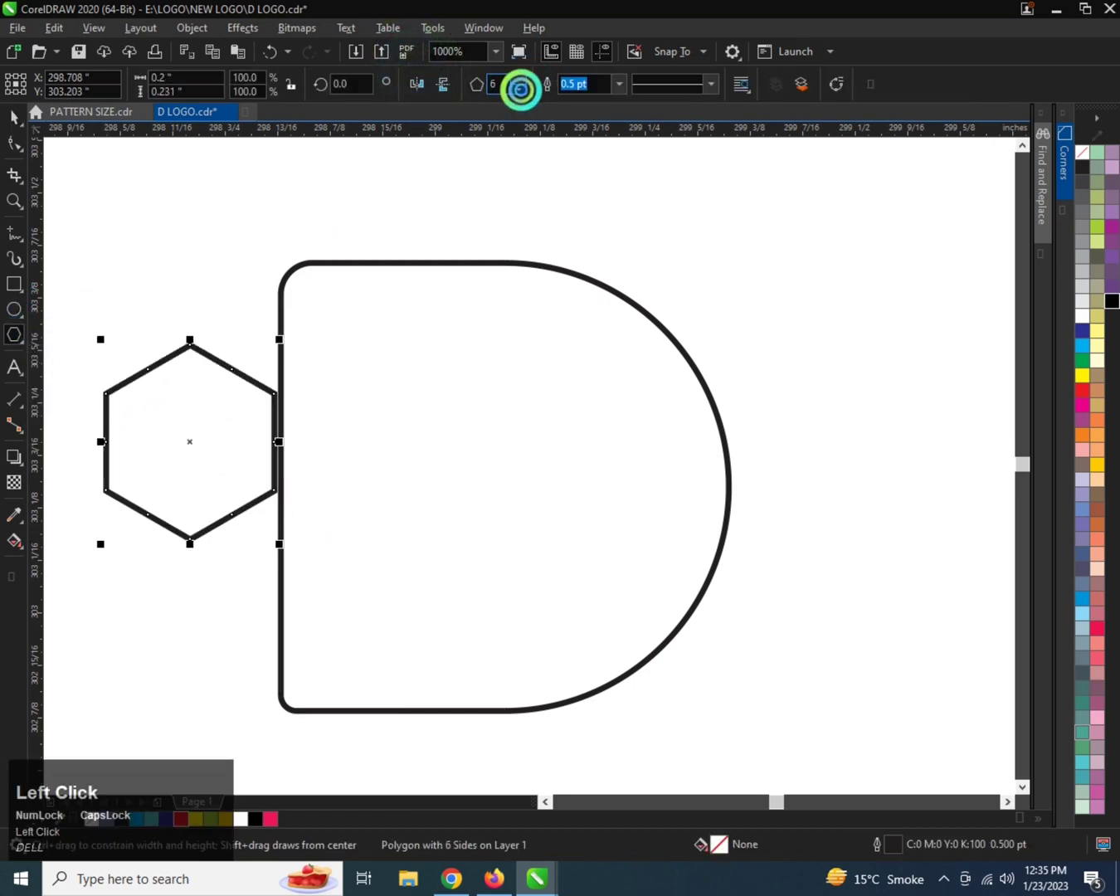
click(519, 87)
click(520, 89)
click(520, 88)
- Rotate the triangle to 270 degrees so that it points right toward the D shape
key(space)
click(296, 346)
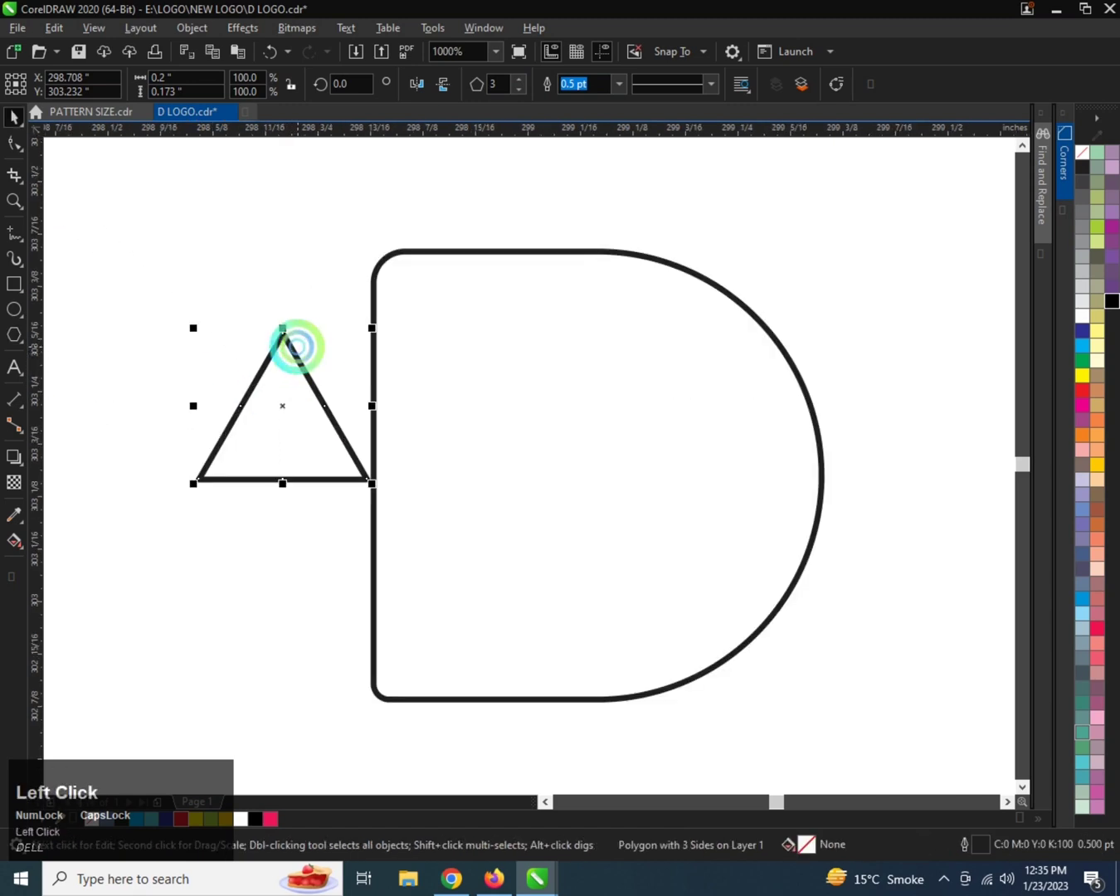
drag(375, 327, 352, 464)
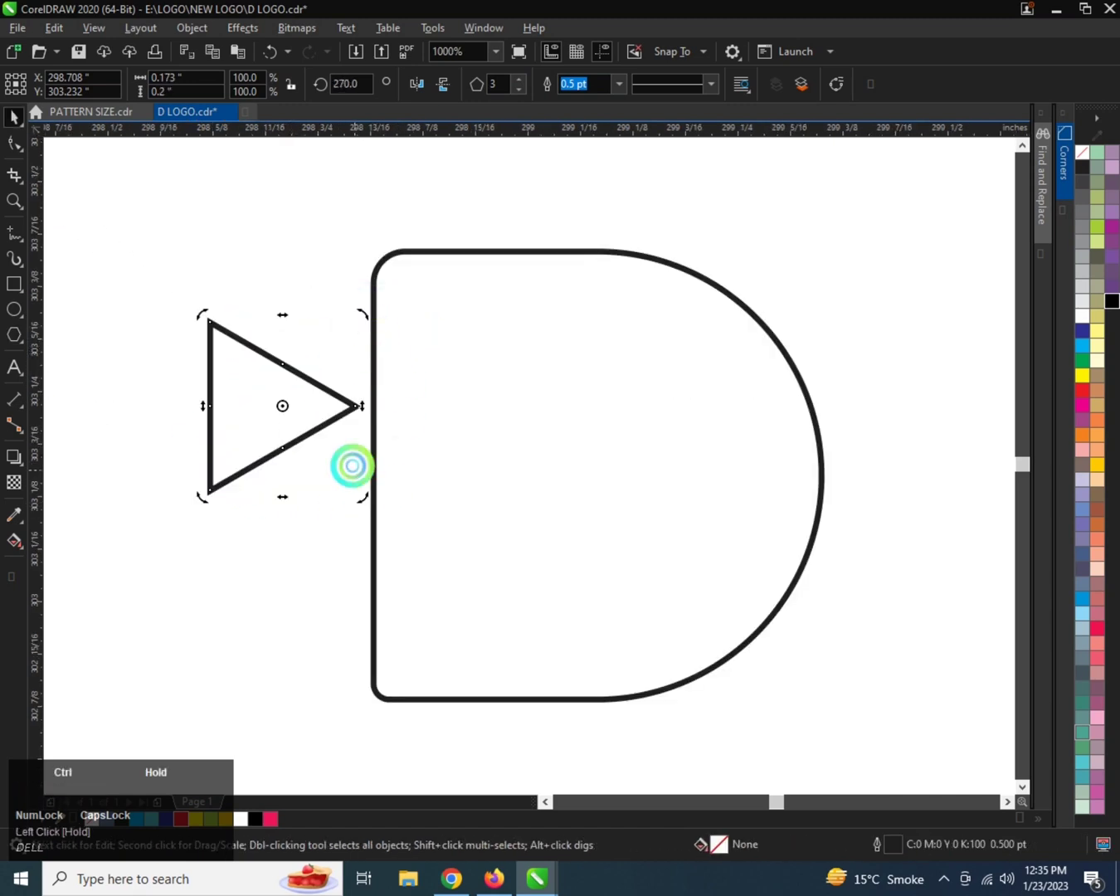
click(282, 404)
- Align the triangle's center horizontally and vertically with the D shape
click(300, 376)
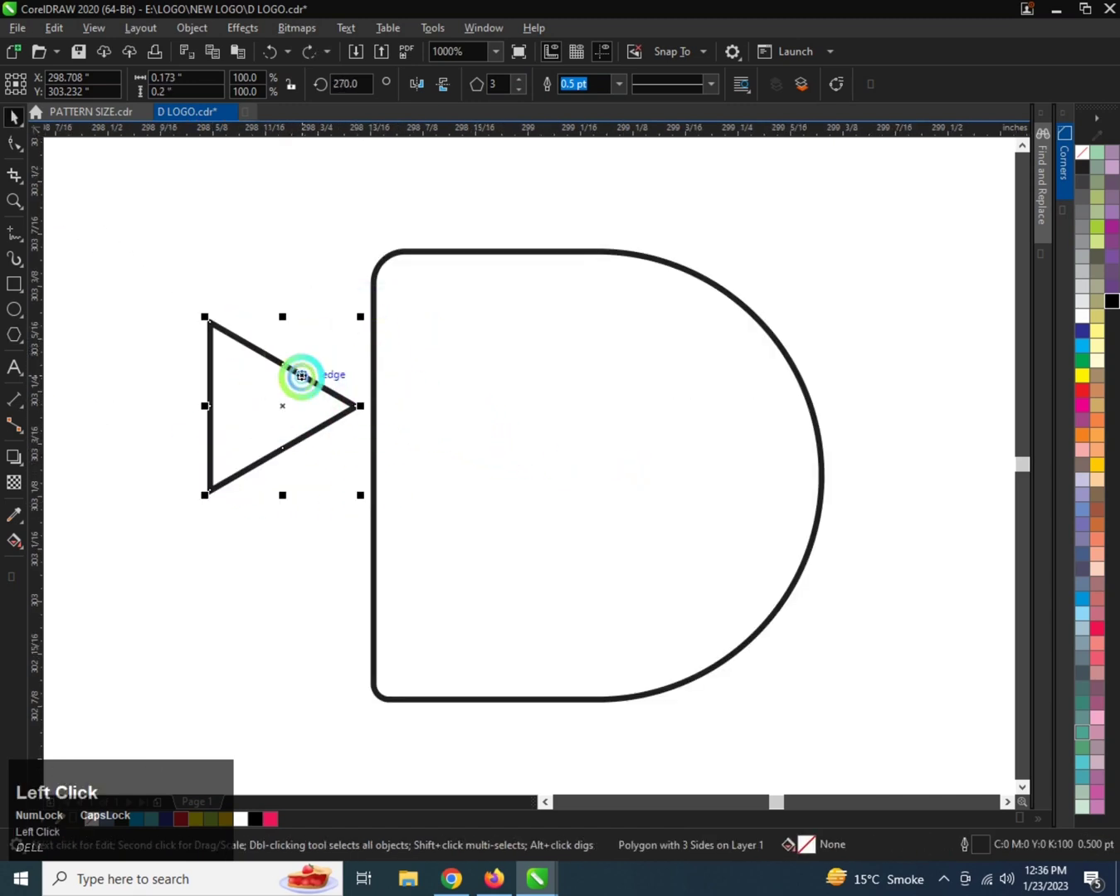
shift+click(373, 386)
key(c)
key(e)
scroll(324, 404, down, 1)
scroll(445, 440, up, 1)
- Enlarge the centered triangle proportionally to about 112.3%, about 0.195 by 0.225 in
click(529, 390)
click(467, 396)
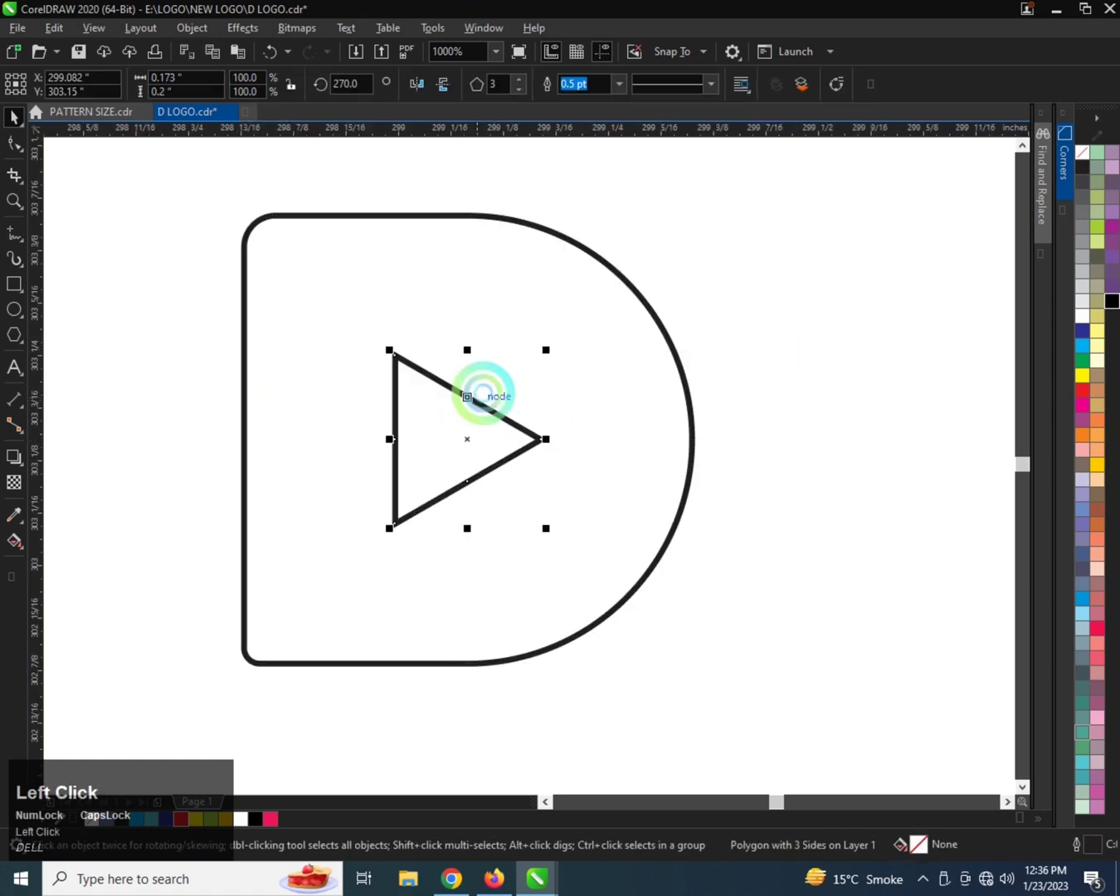
drag(547, 350, 557, 340)
shift+click(522, 323)
scroll(426, 387, down, 1)
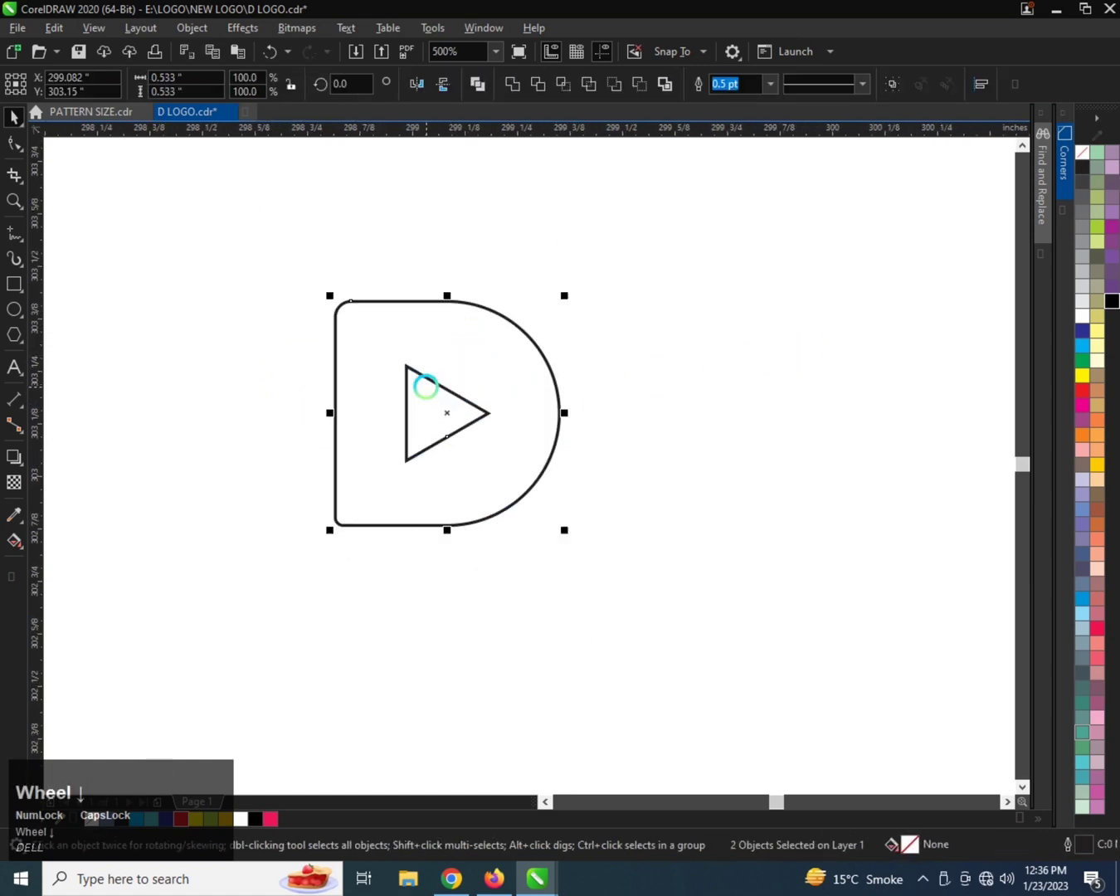
scroll(409, 398, up, 1)
- Convert the triangle's outline to an object
click(400, 345)
click(470, 372)
scroll(469, 374, up, 1)
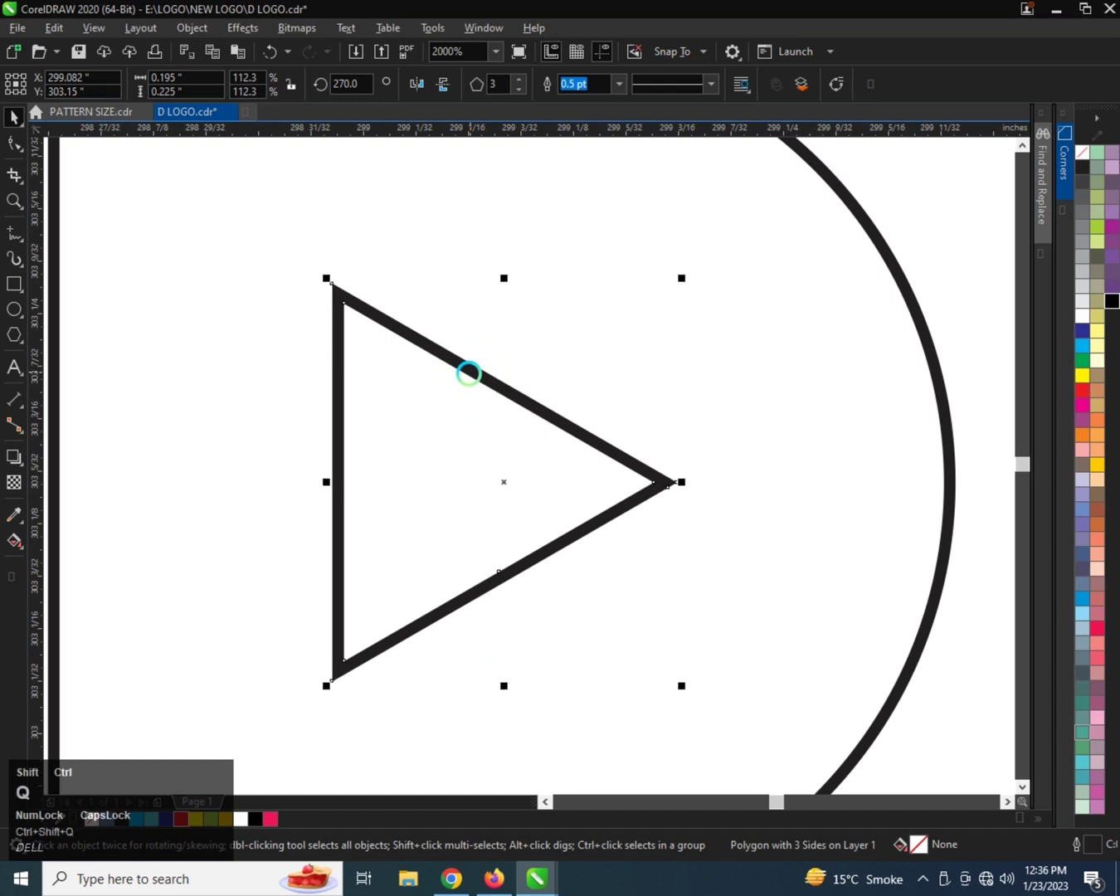
key(ctrl+shift+q)
- Round off all three corners of the triangle outline with the Smooth tool at a 0.1 in nib size
click(23, 153)
click(100, 177)
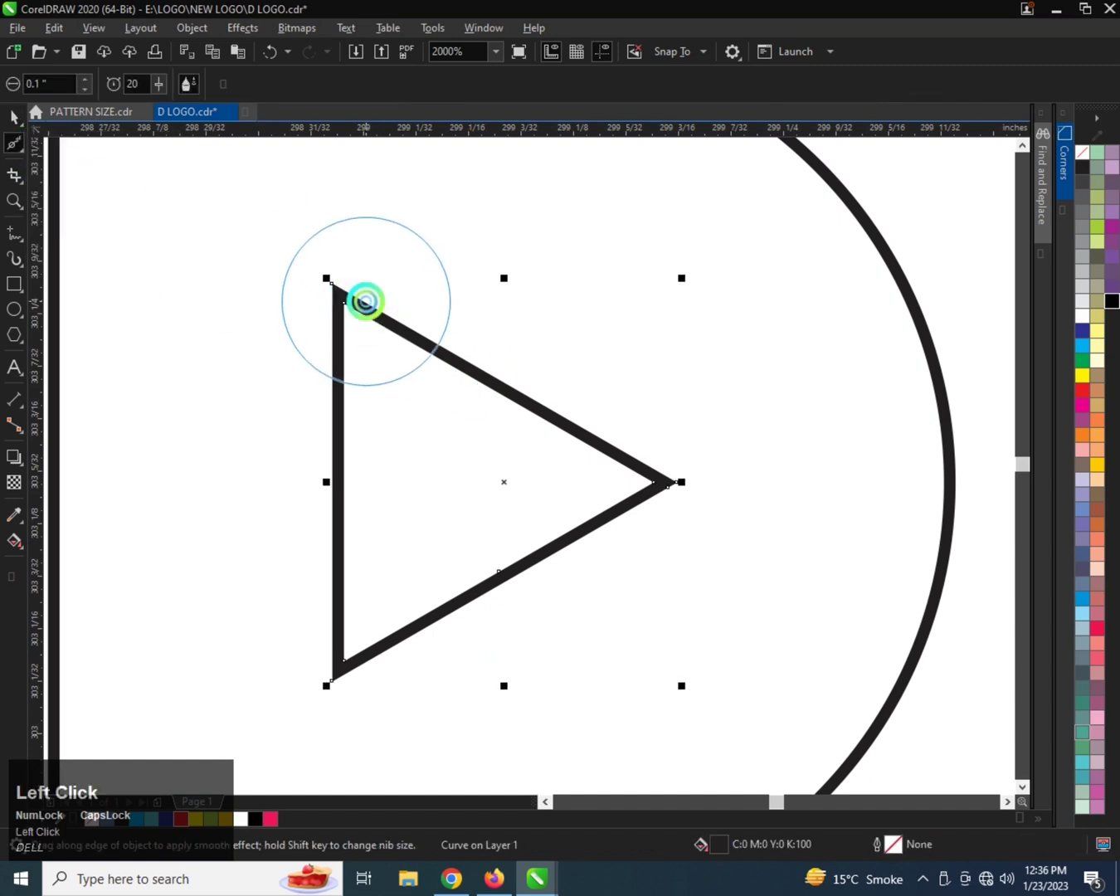
mouse_move(365, 301)
mouse_down()
mouse_move(344, 333)
mouse_move(351, 620)
mouse_move(363, 648)
mouse_move(632, 478)
mouse_move(656, 476)
mouse_up()
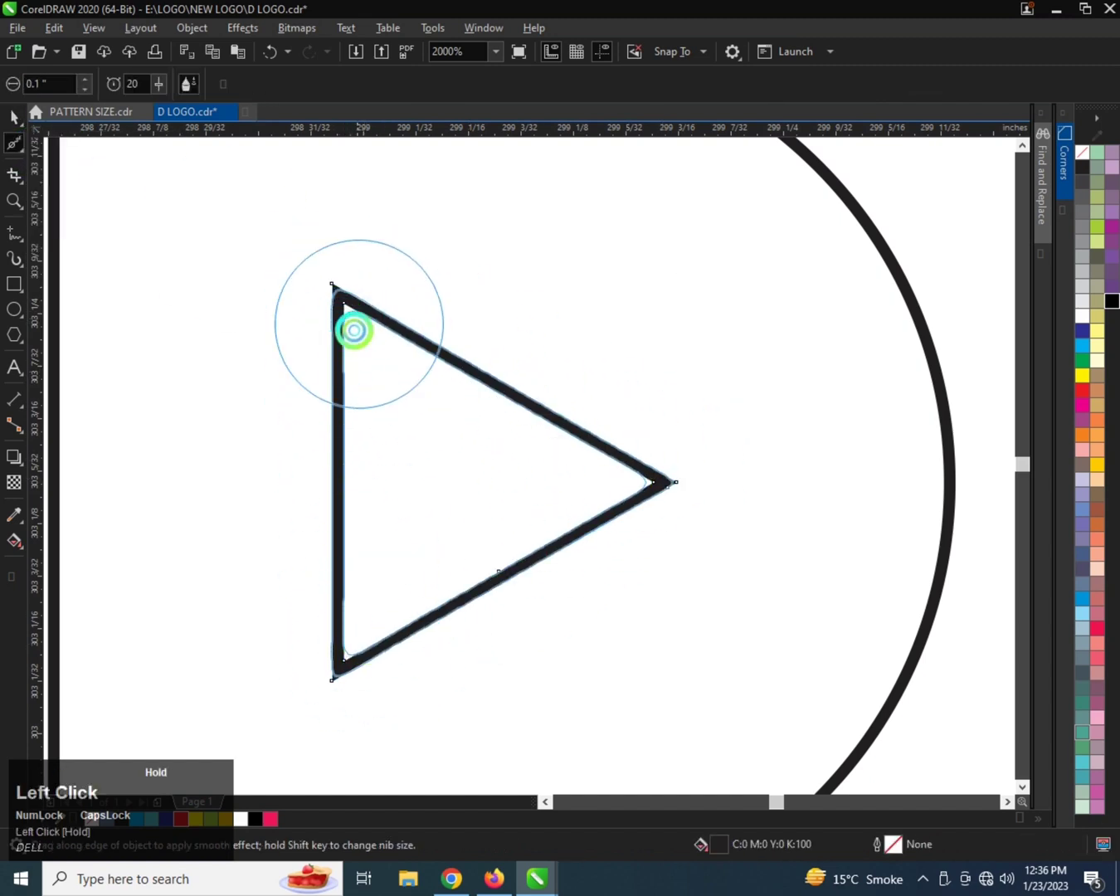
mouse_move(354, 329)
mouse_down()
mouse_move(420, 661)
mouse_move(552, 549)
mouse_up()
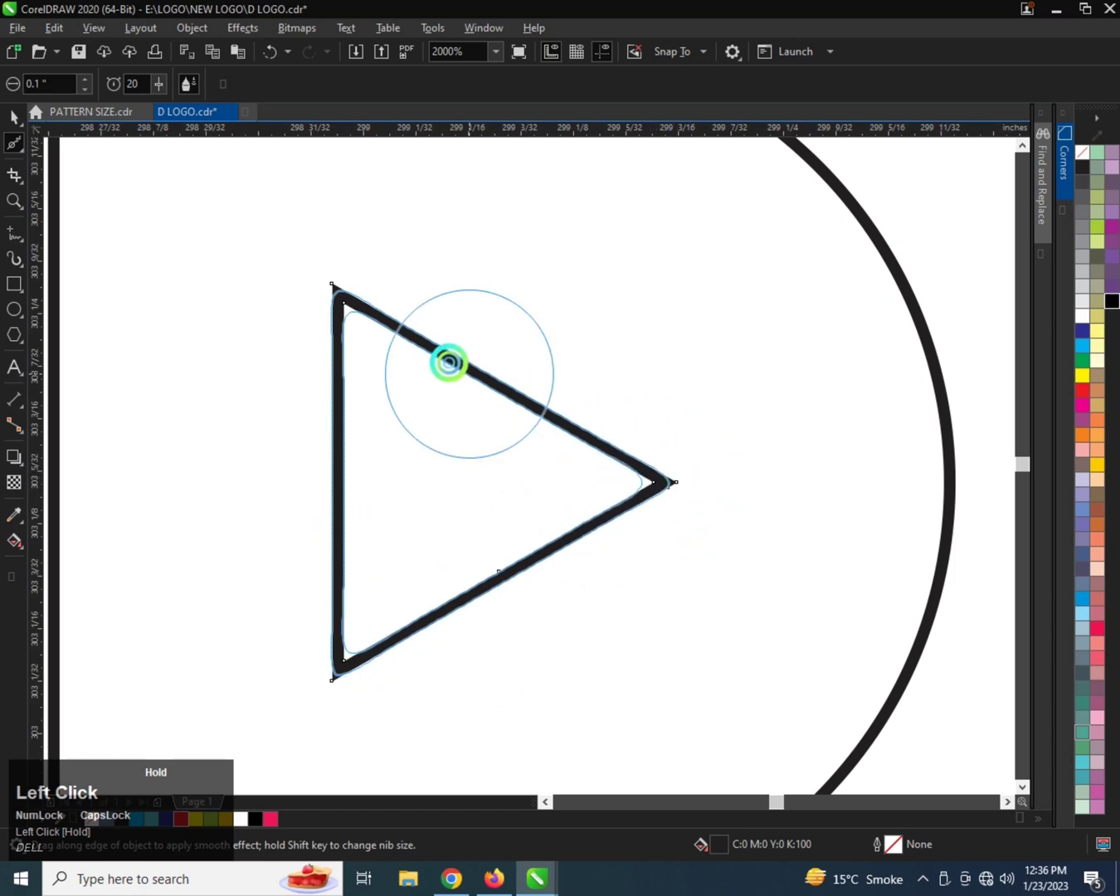
mouse_move(449, 362)
mouse_down()
mouse_move(417, 628)
mouse_move(655, 470)
mouse_up()
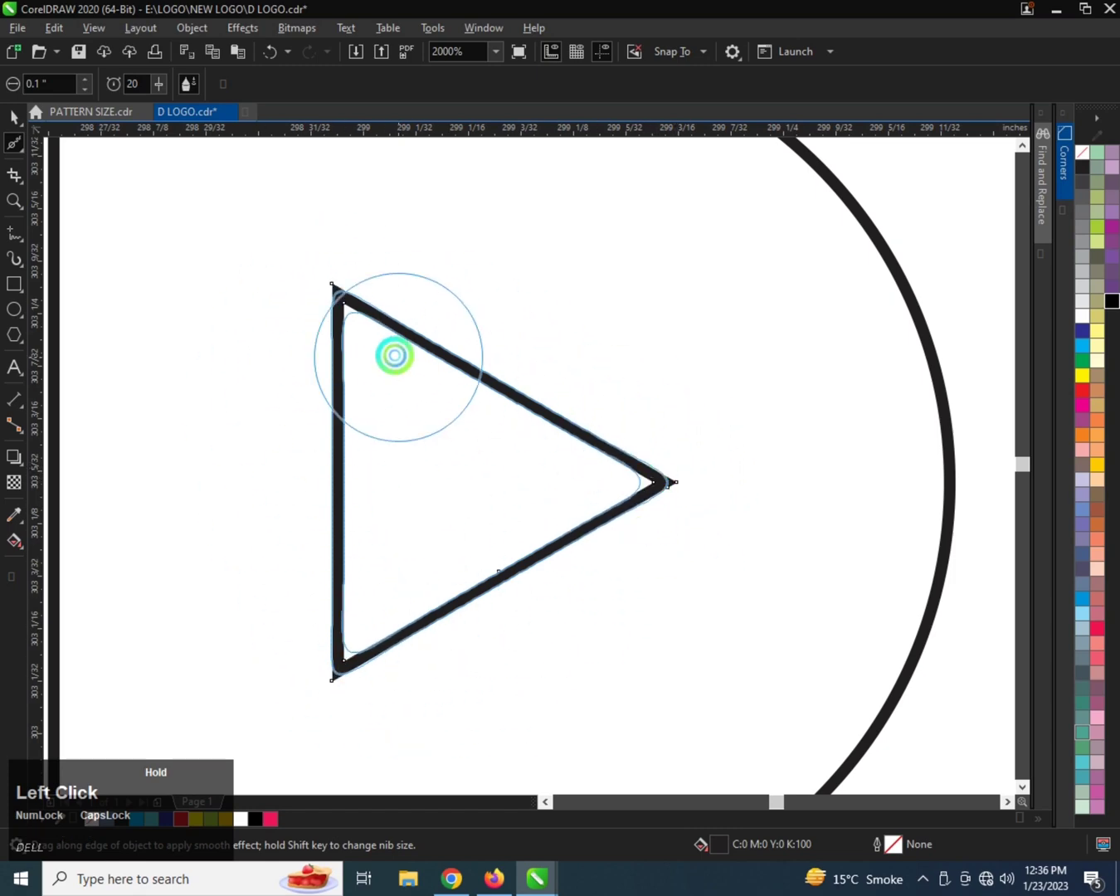
scroll(420, 413, down, 2)
key(space)
scroll(418, 432, up, 1)
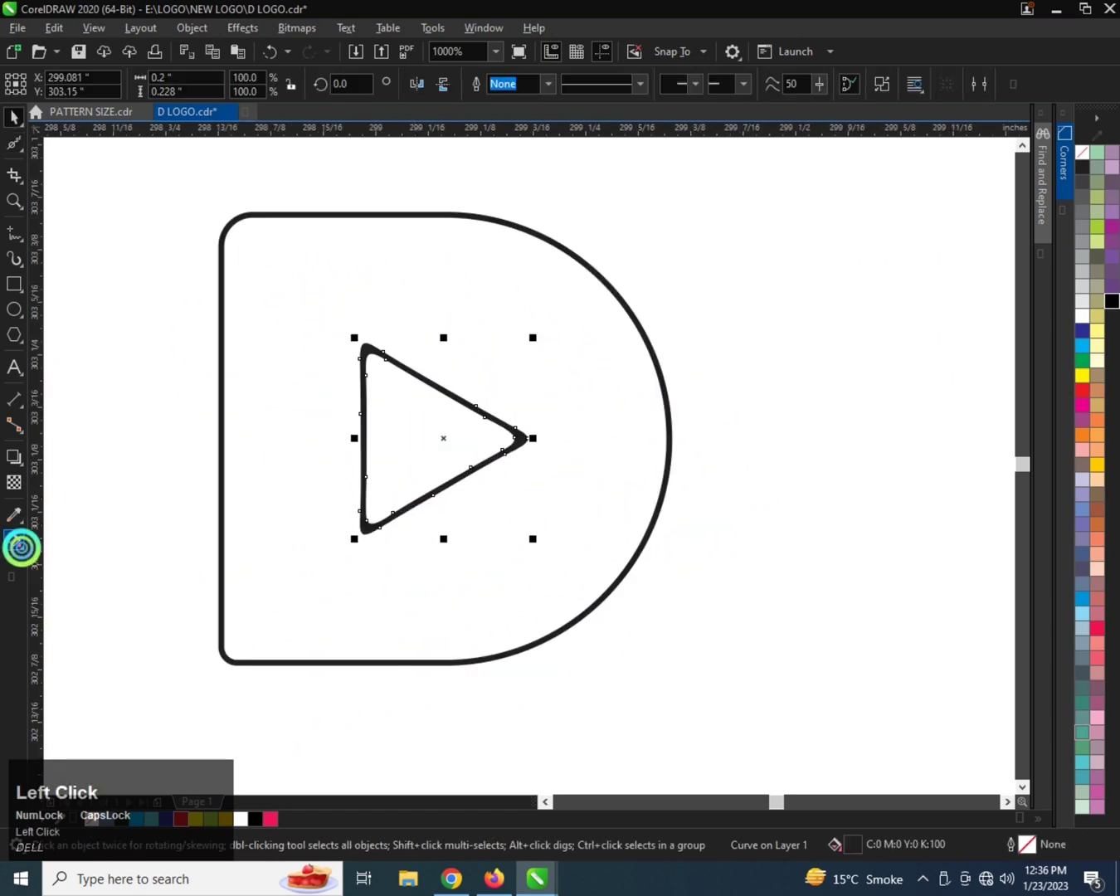
- Smart Fill the inside of the smoothed triangle outline with blue-gray
click(21, 547)
click(67, 560)
click(393, 430)
- Move the filled triangle aside to the right and delete the smoothed black outline object
key(space)
scroll(482, 392, up, 1)
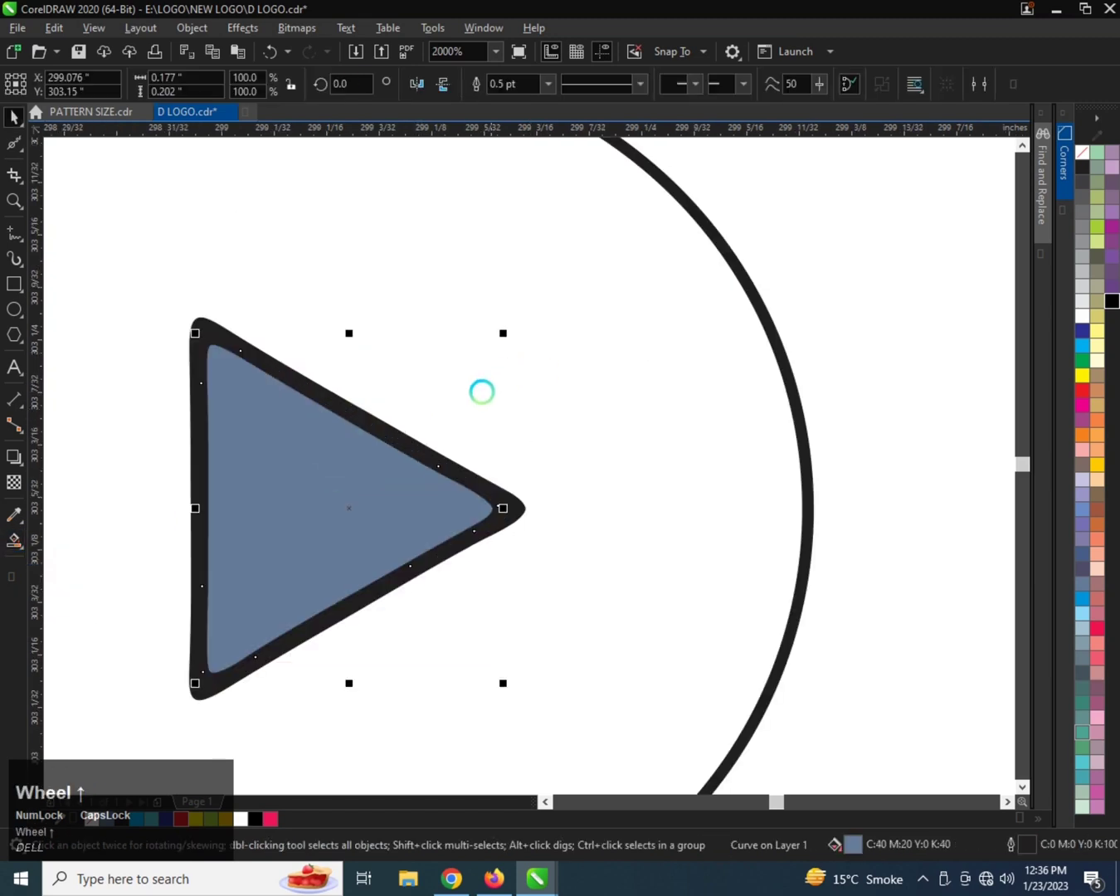
drag(296, 462, 663, 502)
click(408, 440)
key(Delete)
scroll(414, 448, down, 1)
- Remove the outline from the blue-gray triangle and center it in the D shape
click(558, 442)
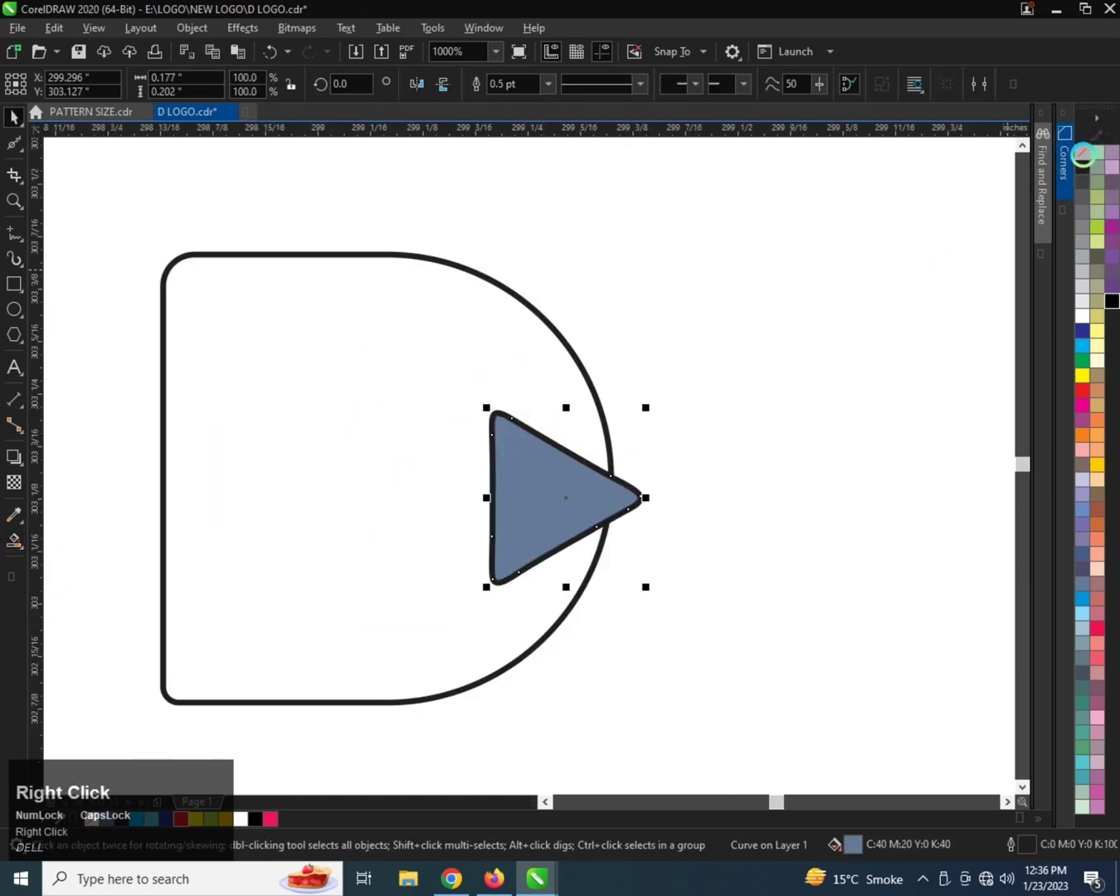
right_click(1081, 155)
shift+click(577, 357)
key(c)
key(e)
scroll(362, 437, down, 1)
scroll(351, 440, up, 1)
- Draw a rectangle about 0.306 by 0.103 in from outside the D's left edge into the triangle
click(51, 303)
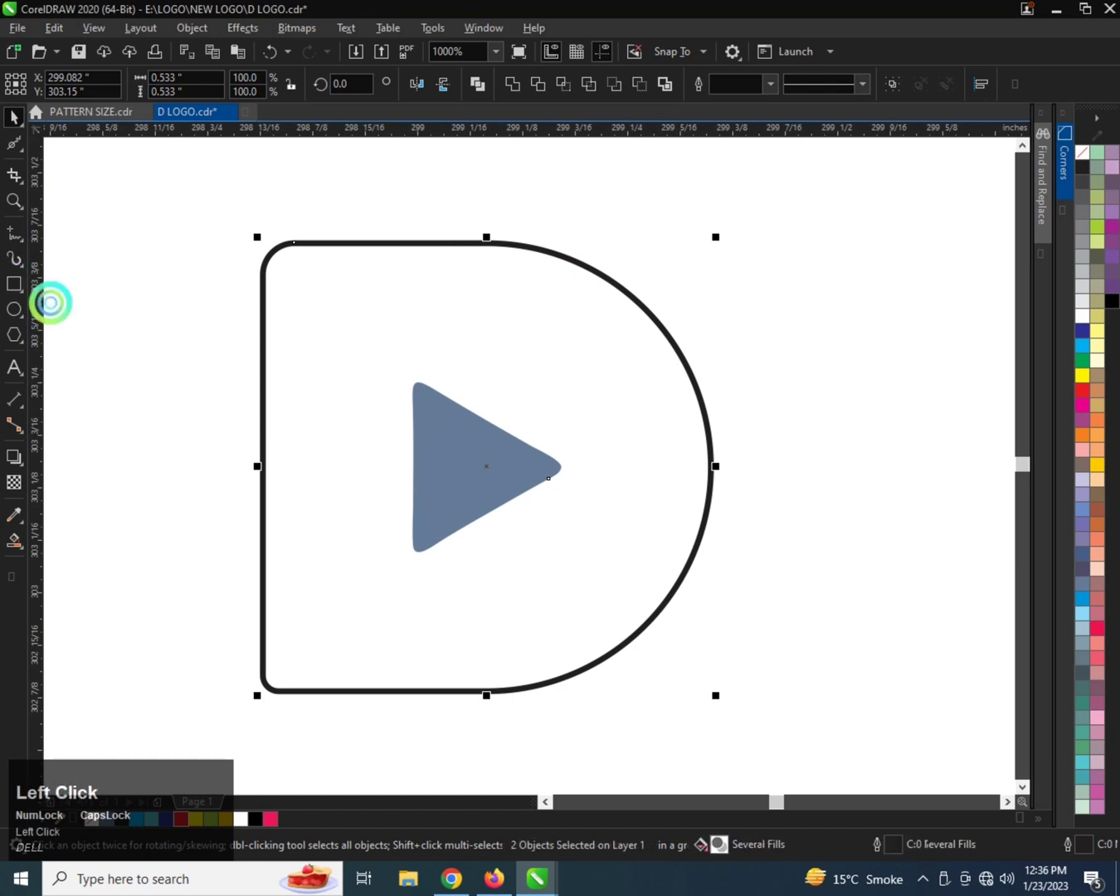
drag(187, 416, 443, 501)
scroll(340, 411, up, 1)
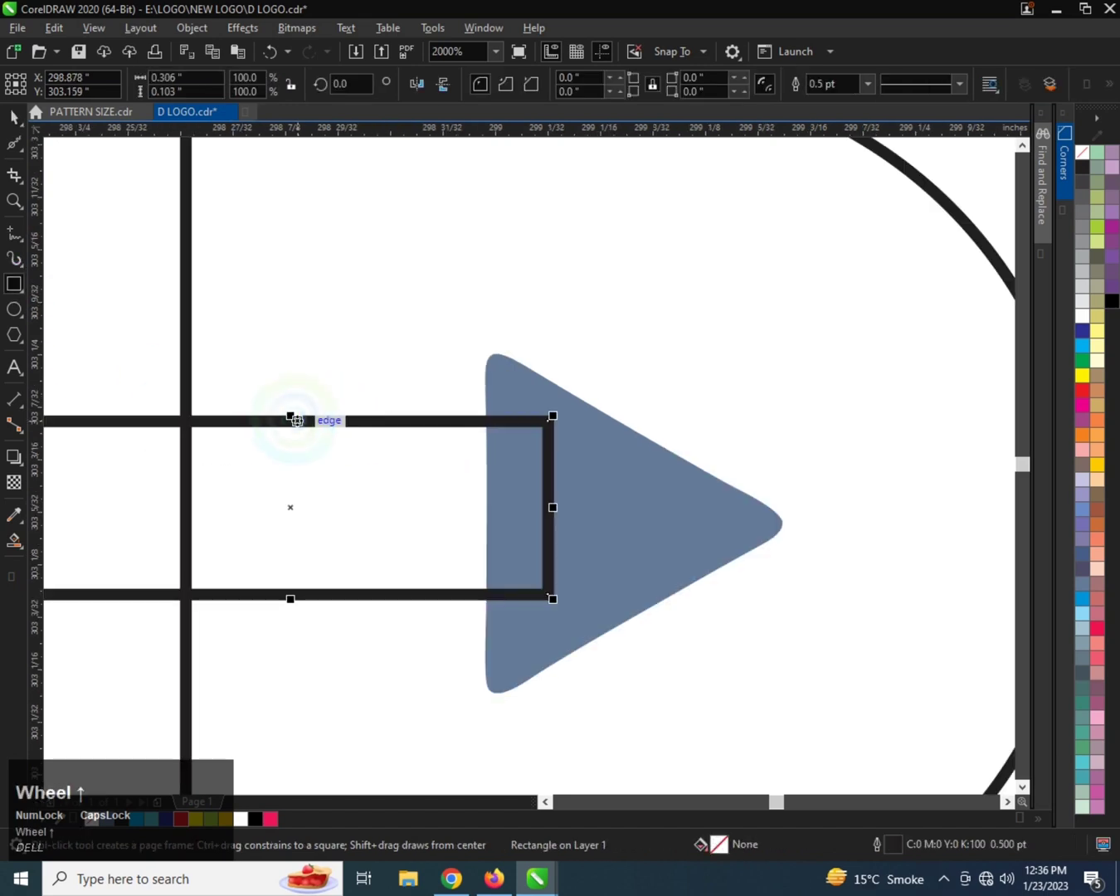
drag(290, 419, 285, 444)
scroll(285, 439, down, 1)
- Align the rectangle's vertical center with the triangle
key(ctrl+space)
shift+click(472, 448)
key(e)
scroll(359, 474, down, 1)
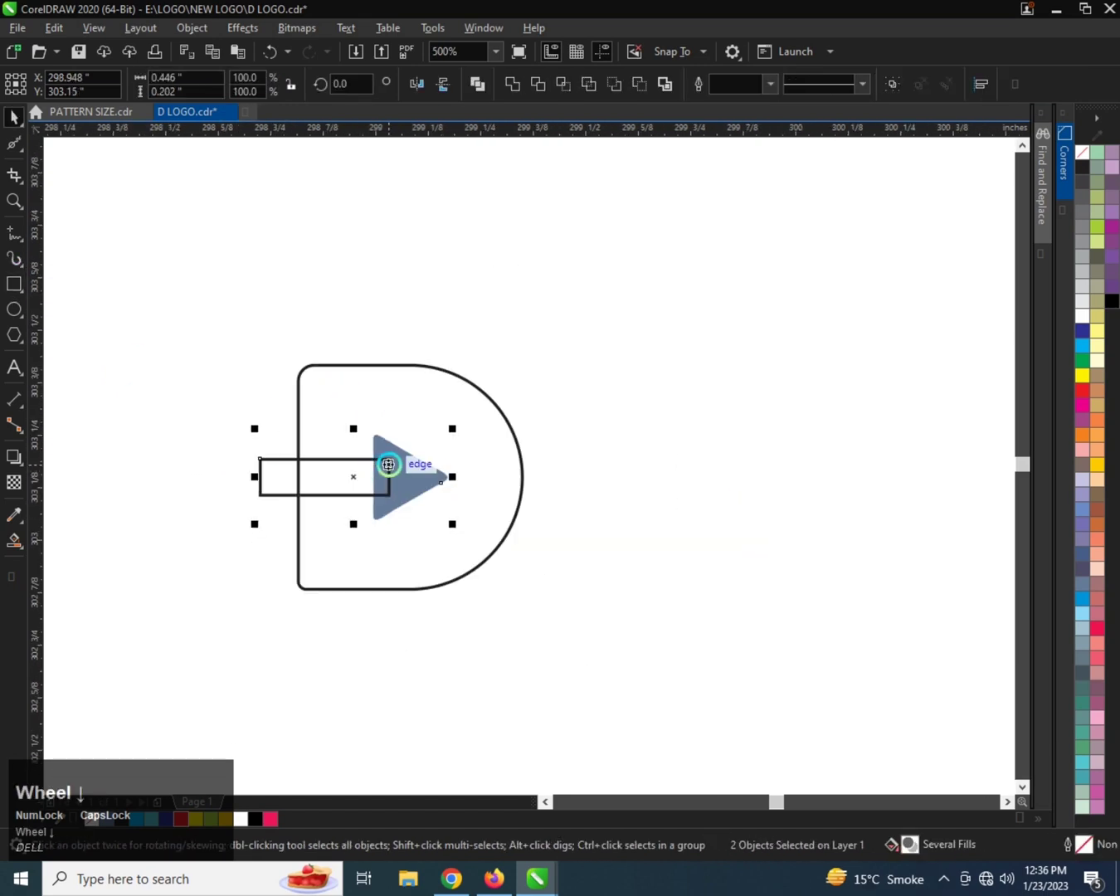
scroll(390, 464, up, 1)
click(158, 403)
- Weld the rectangle and the triangle into one blue-gray arrow
click(365, 452)
shift+click(376, 436)
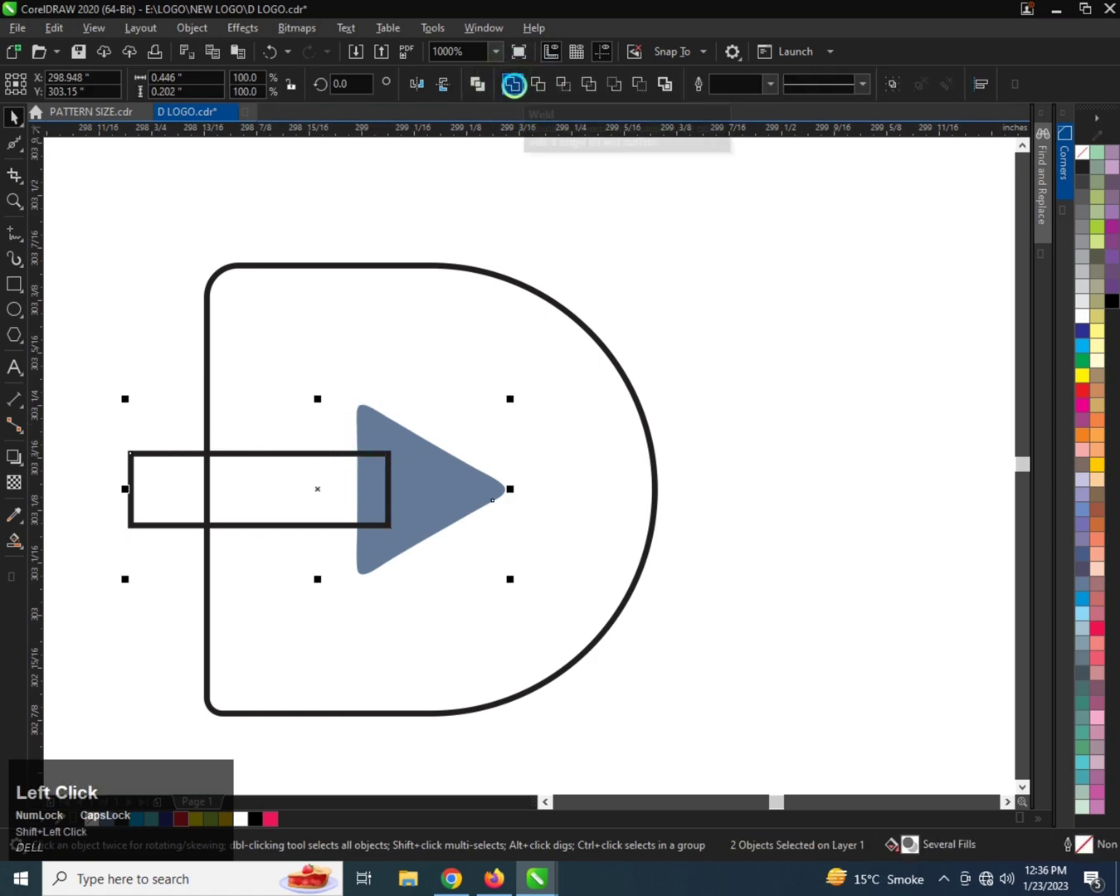
click(514, 84)
scroll(400, 430, down, 1)
scroll(398, 405, up, 1)
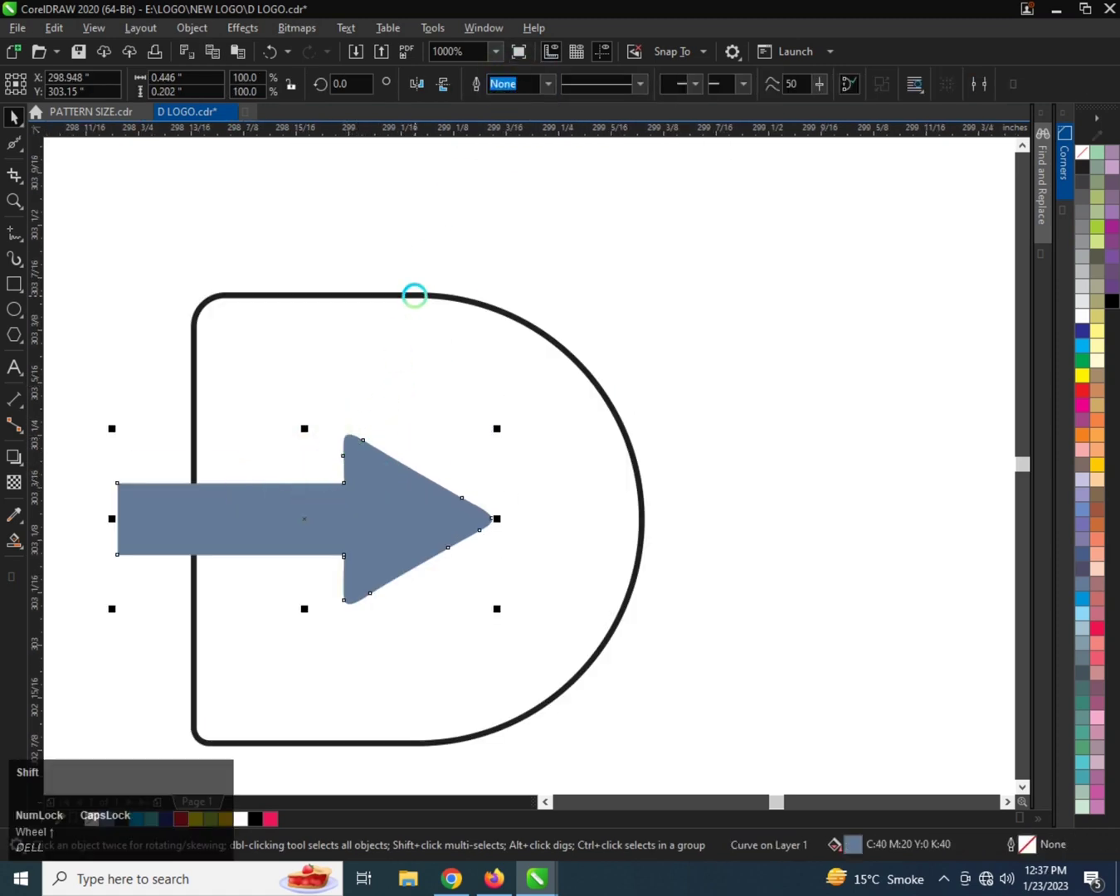
- Trim the D shape with the arrow and move the cut D to the right of it
shift+click(415, 296)
click(540, 85)
drag(308, 393, 533, 391)
scroll(308, 393, down, 1)
- Delete the leftover arrow shape
click(354, 452)
scroll(456, 455, up, 1)
key(Delete)
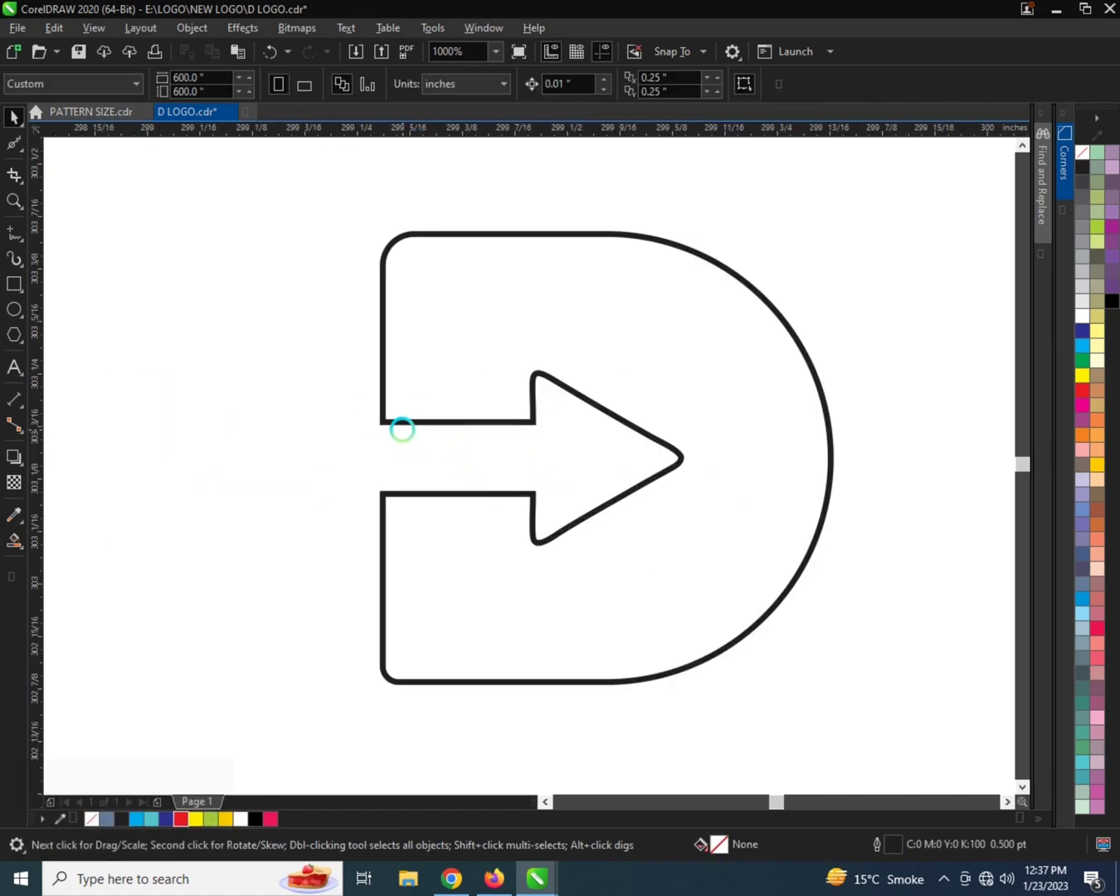
- Smooth the two sharp corners where the arrow cutout opens on the D's left edge, using a 0.1 in nib
scroll(400, 428, up, 1)
click(379, 413)
scroll(379, 413, down, 1)
click(18, 146)
click(69, 169)
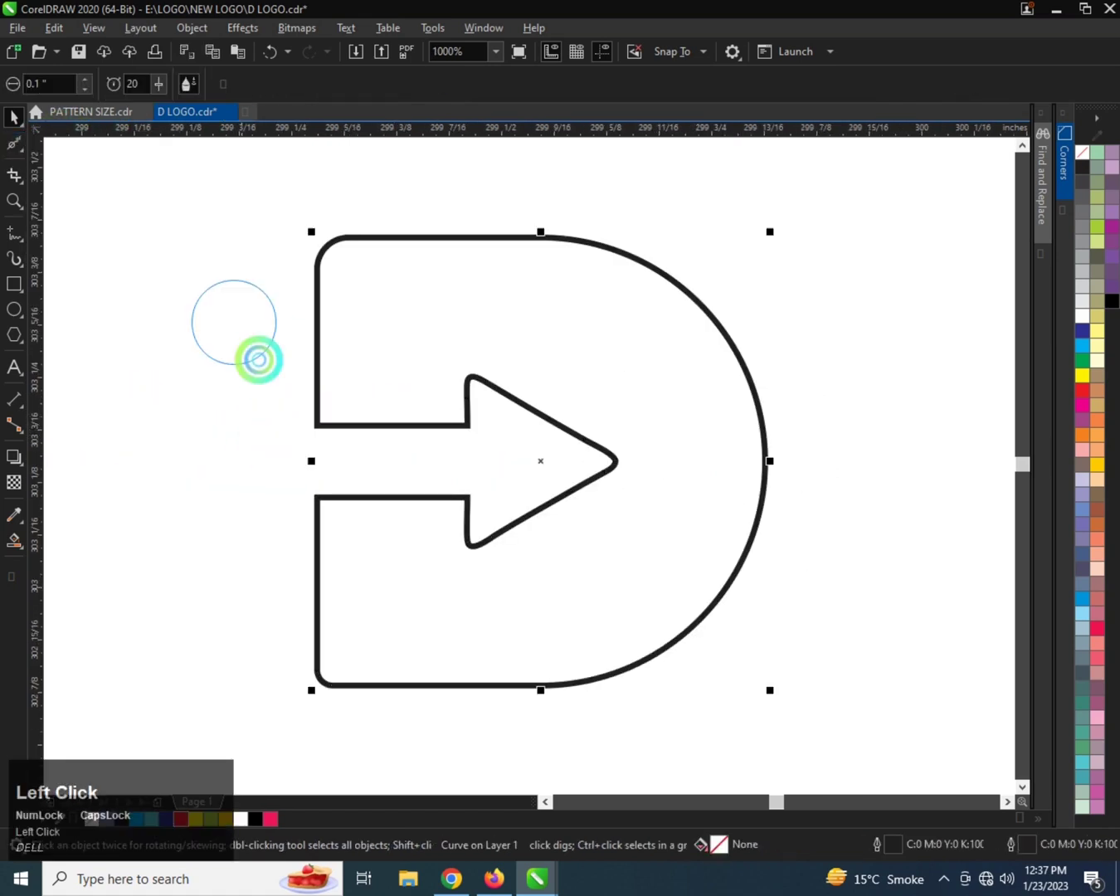
scroll(282, 373, up, 2)
drag(313, 395, 294, 362)
scroll(292, 535, down, 1)
scroll(281, 516, up, 1)
drag(301, 511, 240, 496)
scroll(283, 502, down, 1)
drag(298, 397, 273, 365)
scroll(275, 513, down, 2)
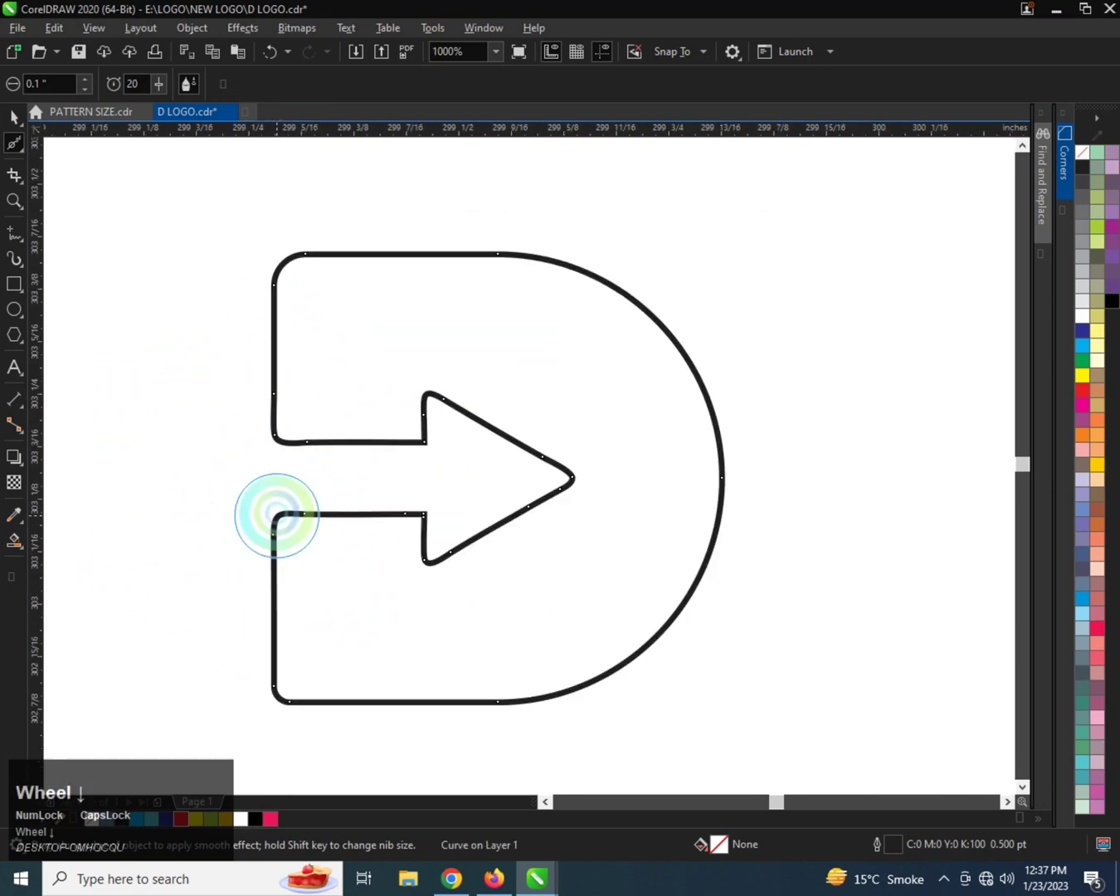
key(space)
- Draw a rectangle about 0.157 by 0.229 in to the left of the D shape
scroll(370, 438, up, 2)
scroll(280, 423, down, 1)
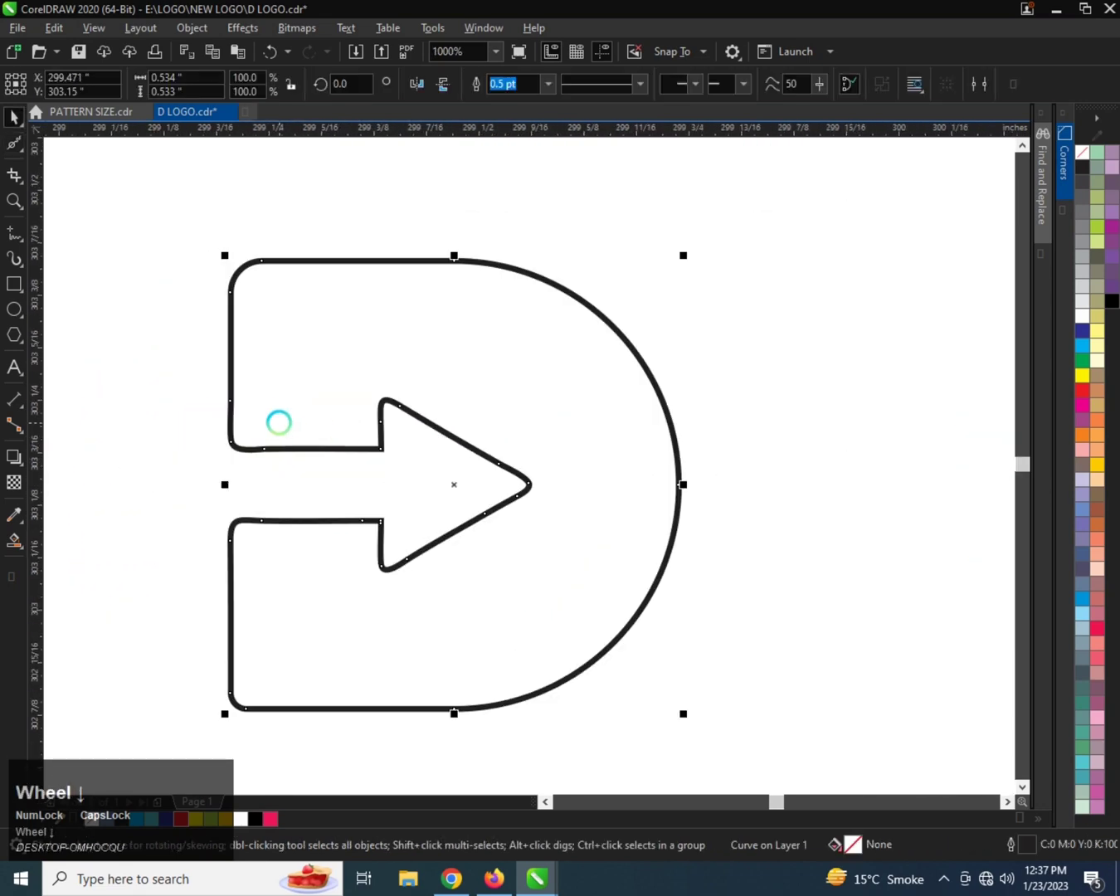
scroll(348, 342, up, 1)
key(F6)
drag(200, 278, 307, 400)
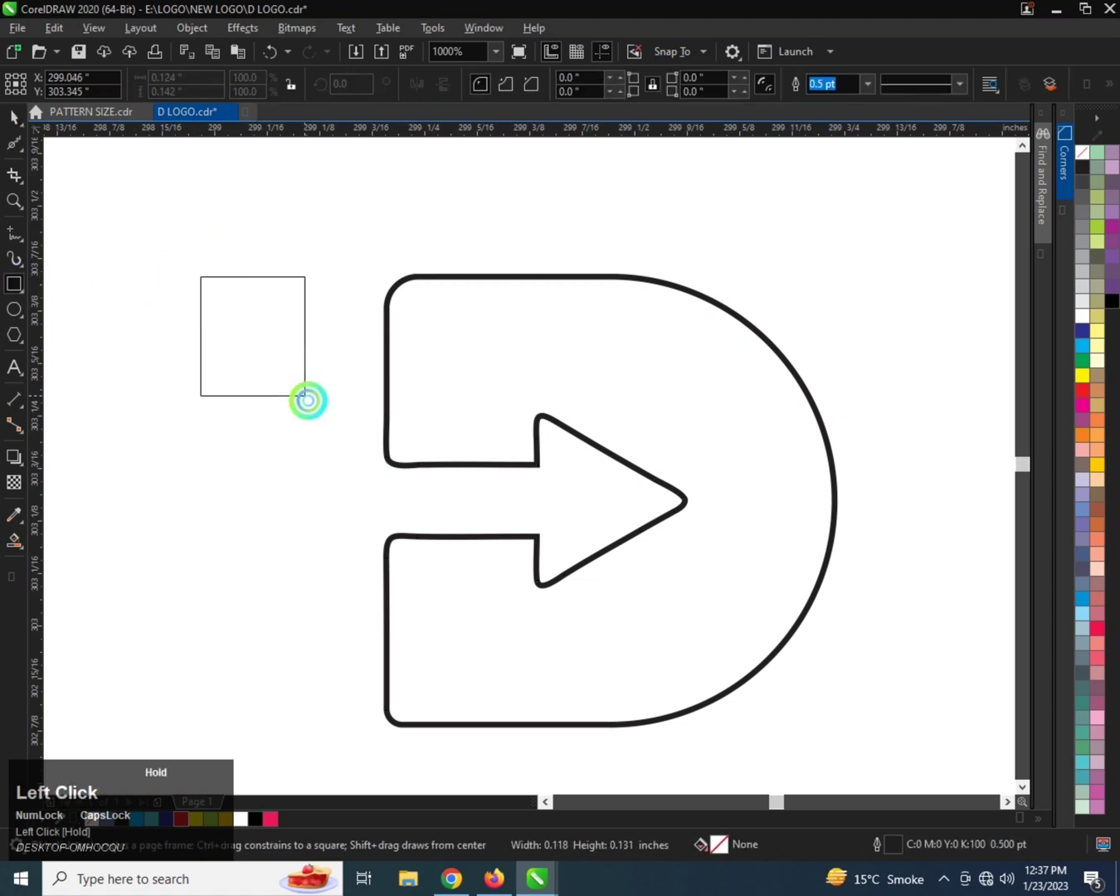
drag(331, 470, 332, 470)
key(ctrl+space)
- Round the new rectangle's upper-left corner to its maximum radius of about 0.079 in
click(22, 151)
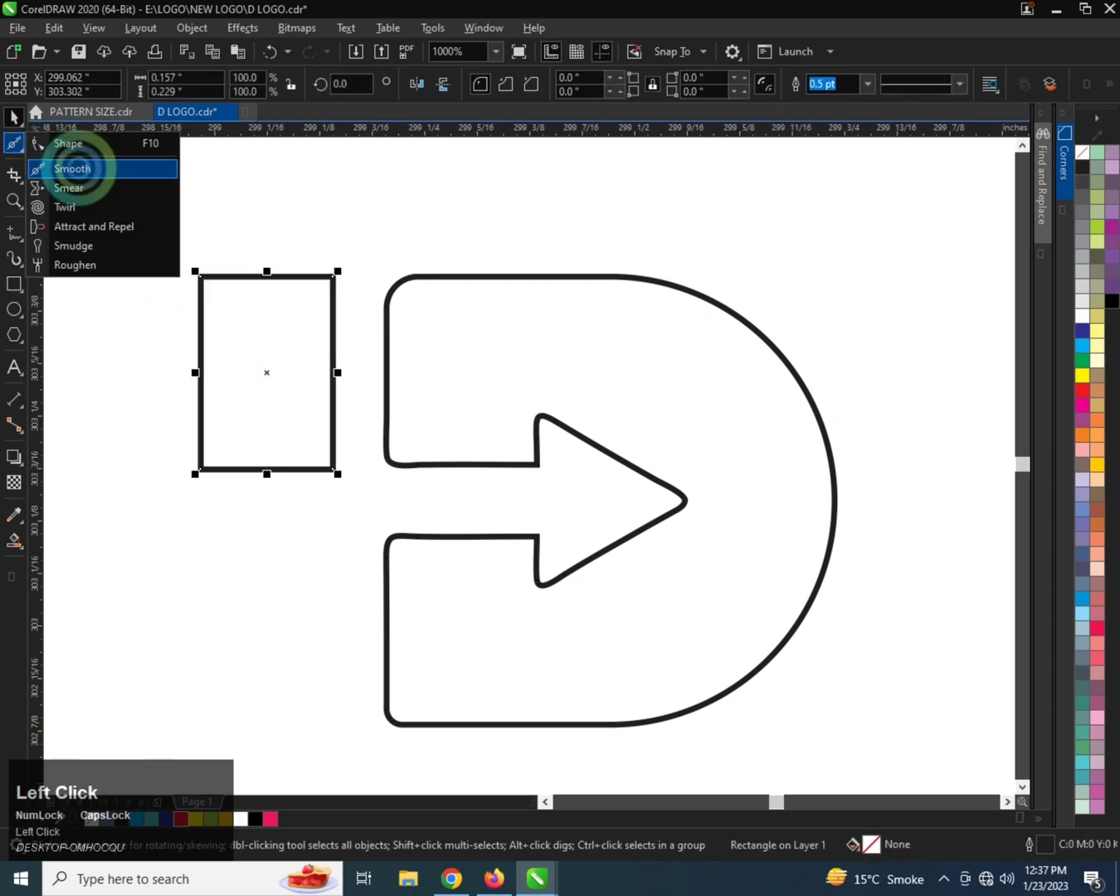
click(66, 143)
scroll(209, 274, up, 1)
click(193, 282)
drag(189, 279, 311, 485)
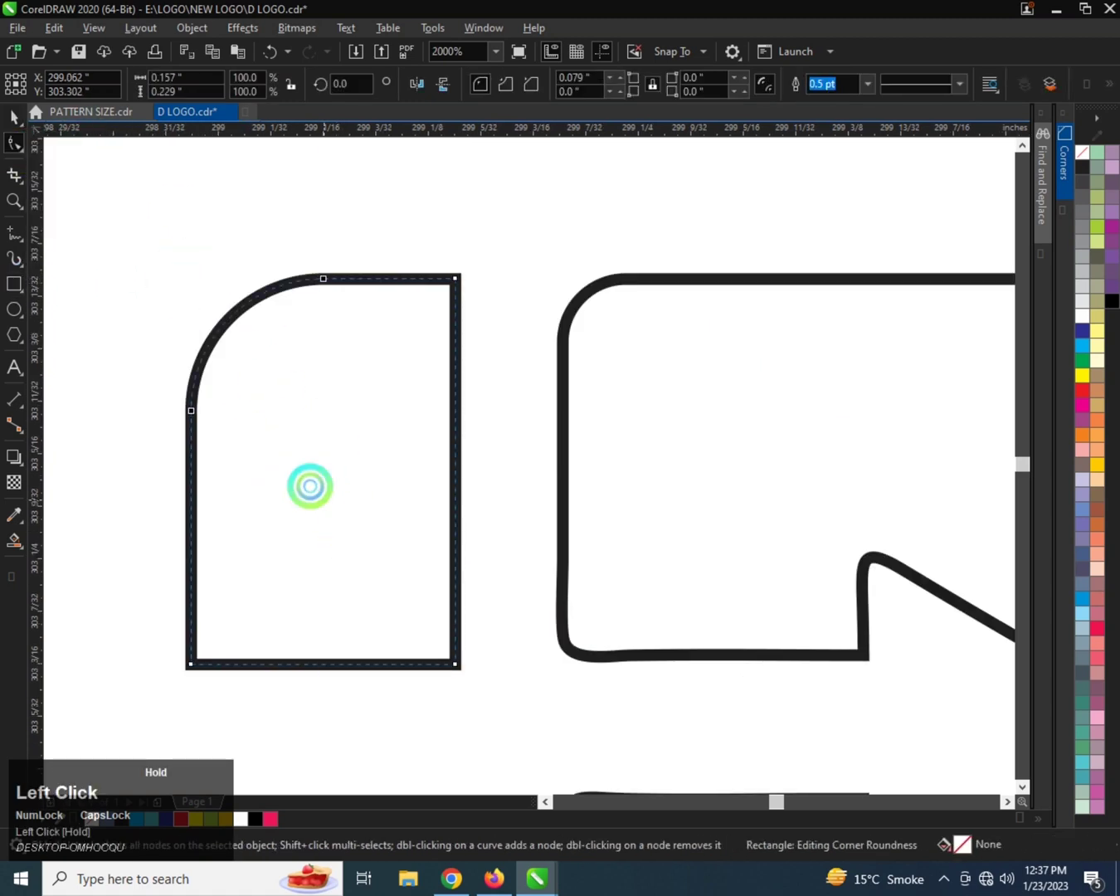
scroll(282, 405, down, 1)
key(space)
- Move the rounded rectangle onto the D's upper half, lining its left side up with the arrowhead's back edge
scroll(220, 387, up, 1)
scroll(217, 405, down, 1)
drag(215, 405, 539, 409)
scroll(535, 432, up, 1)
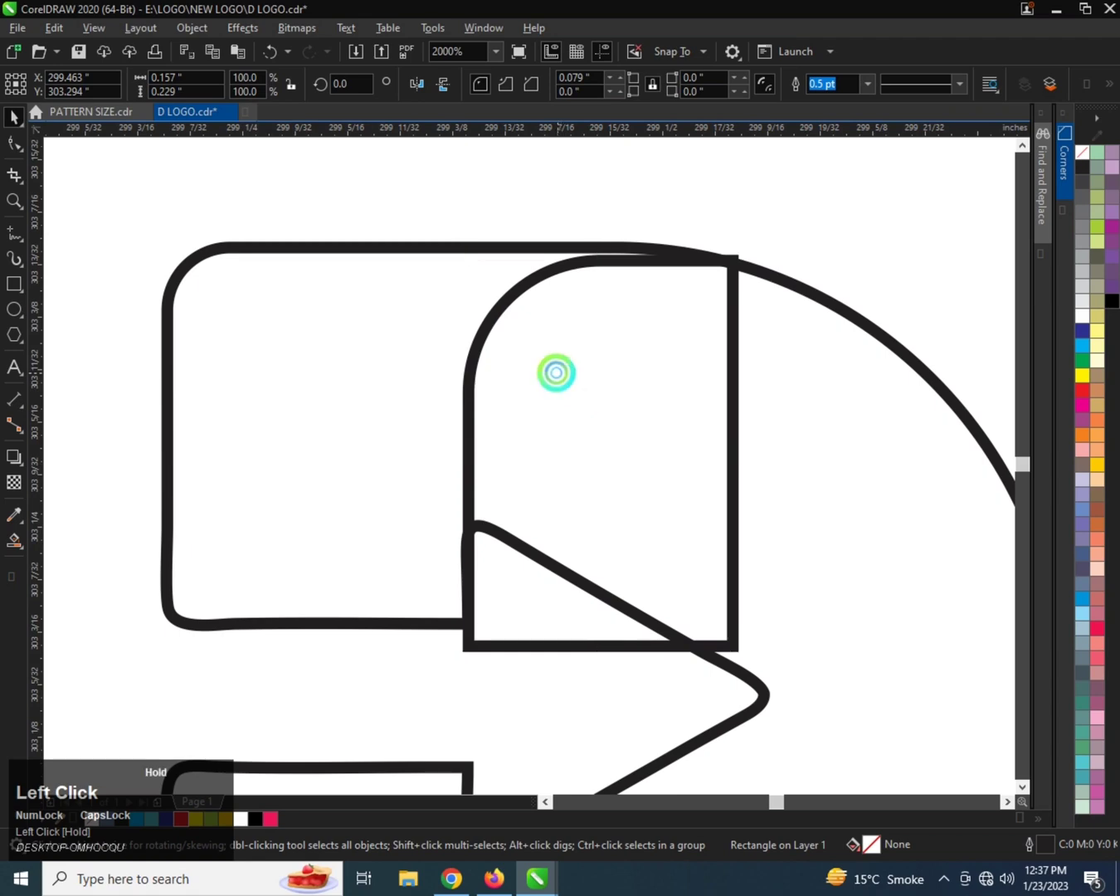
drag(556, 372, 554, 376)
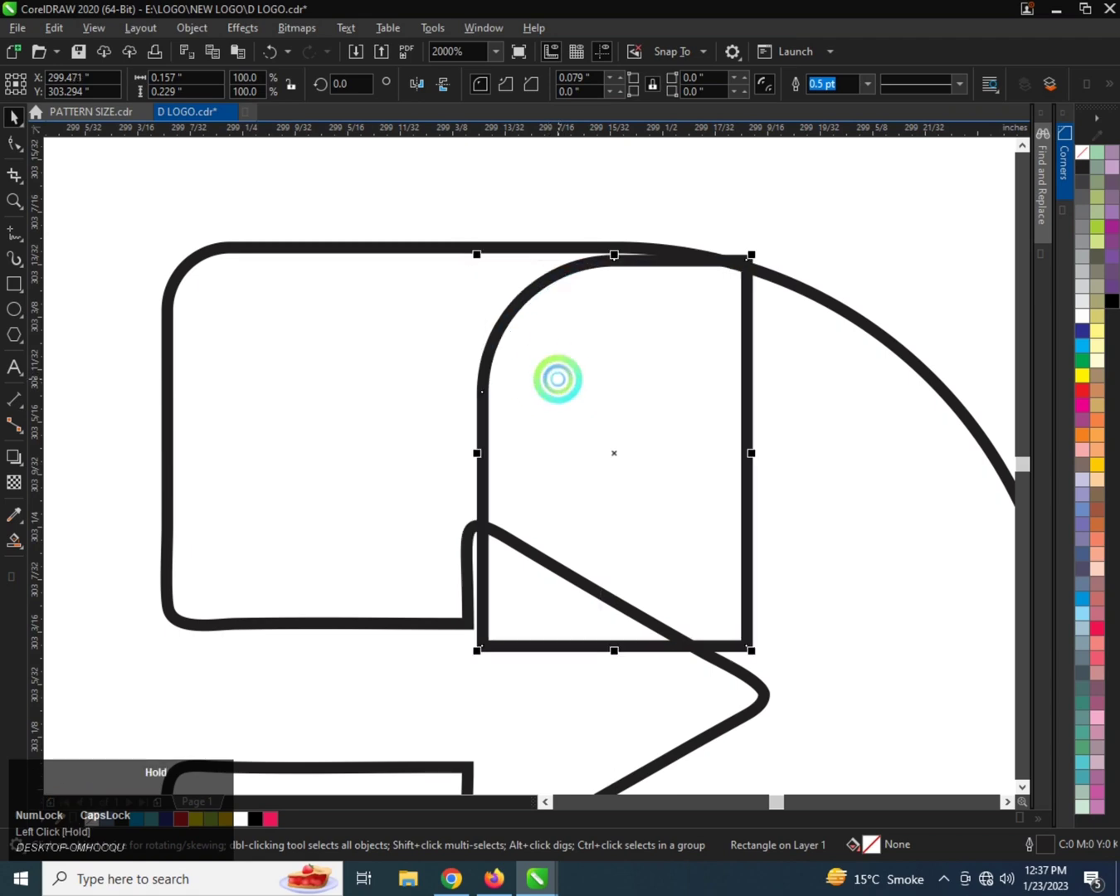
scroll(514, 477, up, 1)
drag(522, 464, 495, 464)
scroll(495, 465, down, 1)
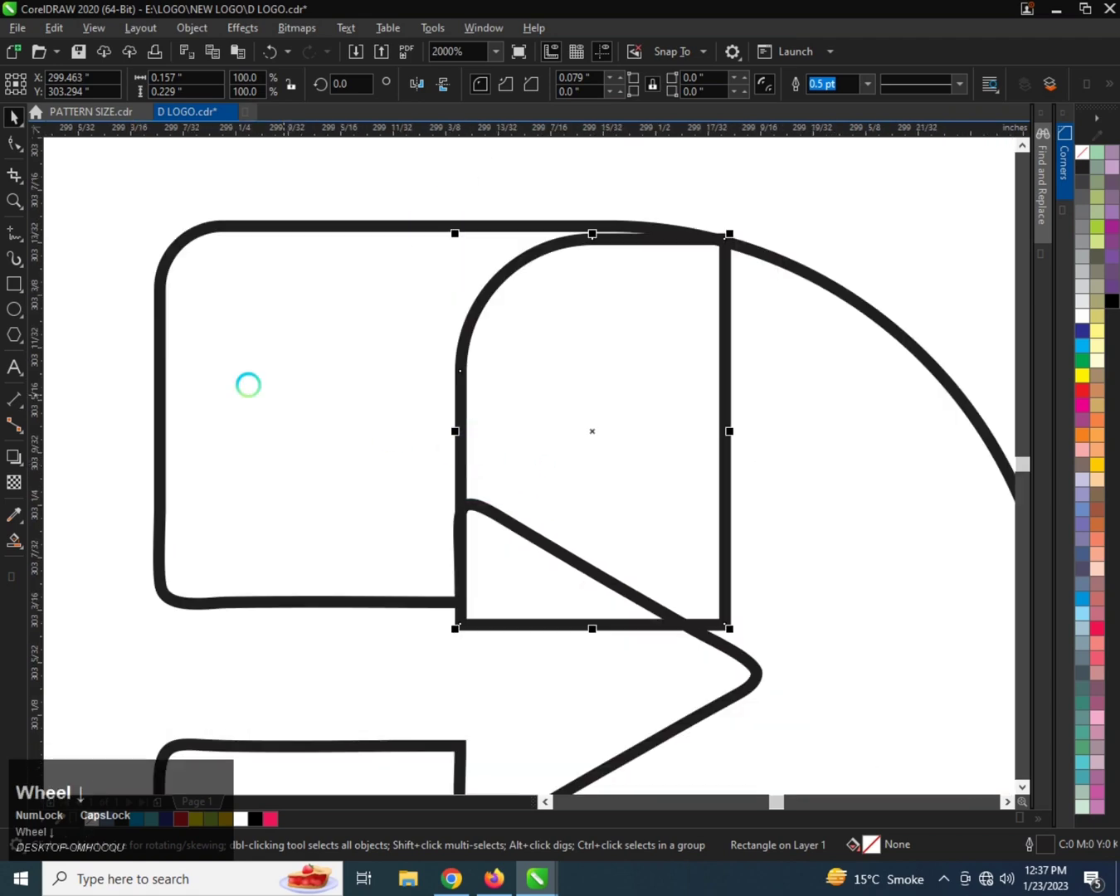
- Smart Fill the D's upper-left region beside the rounded rectangle with blue-gray
click(19, 547)
click(80, 561)
click(341, 356)
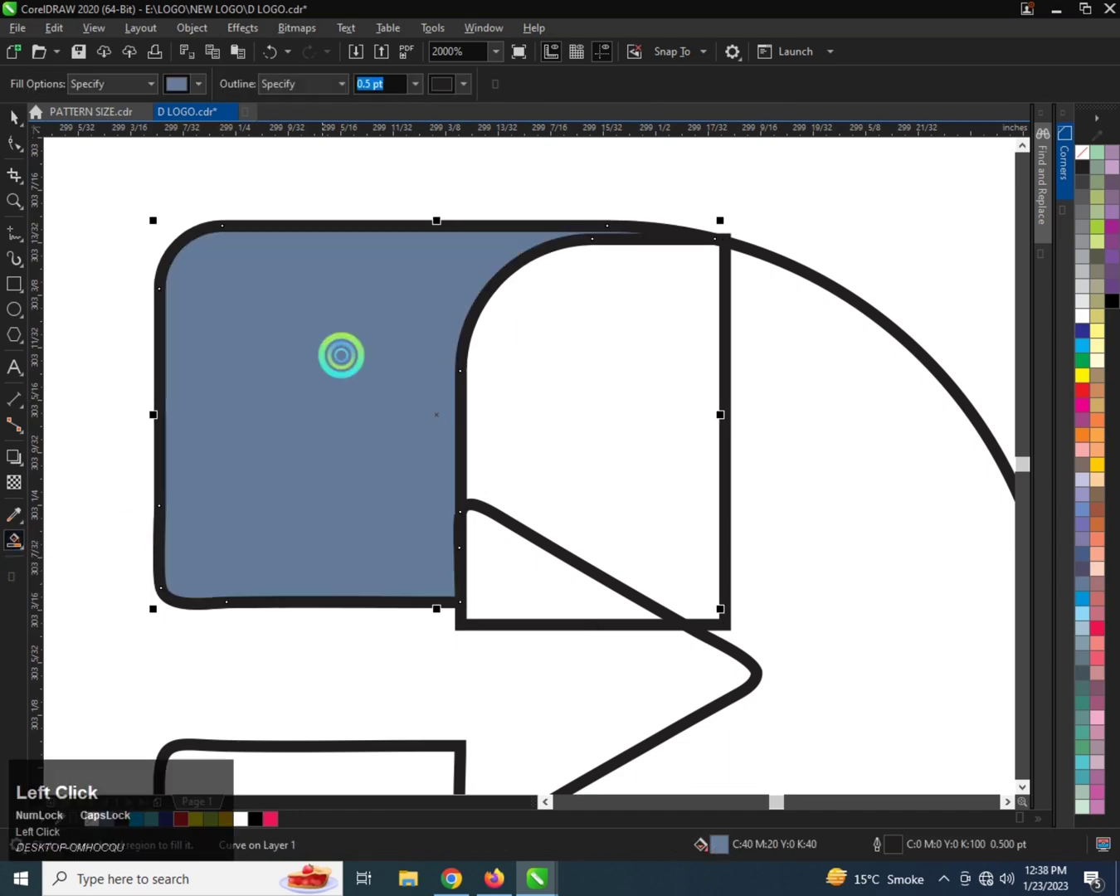
- Move the rounded rectangle to the D's lower-left part and rotate it to about 128 degrees
scroll(377, 328, down, 1)
key(ctrl+space)
click(505, 326)
drag(456, 457, 262, 567)
click(420, 520)
click(438, 517)
drag(437, 518, 361, 506)
click(364, 504)
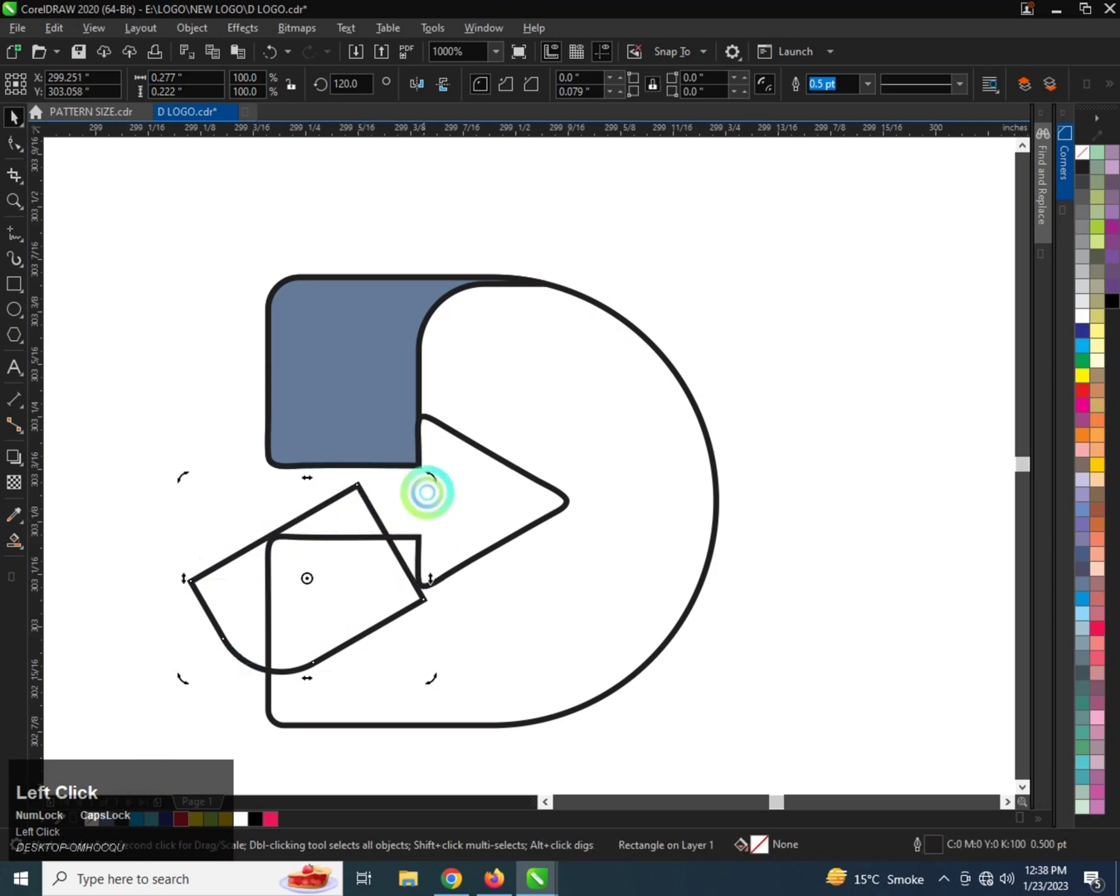
drag(429, 472, 413, 456)
scroll(327, 587, up, 1)
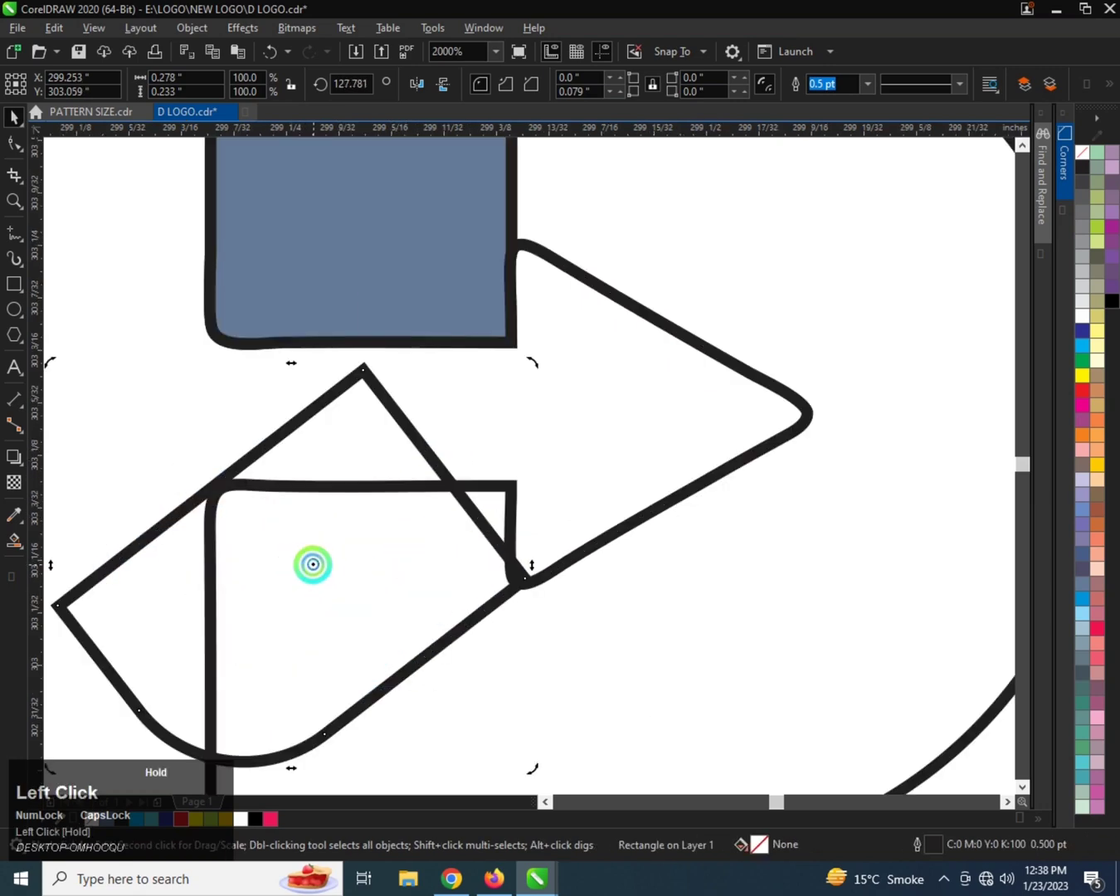
- Shift the tilted rectangle onto the arrowhead's lower edge and refine its rotation to about 131.5 degrees
click(361, 582)
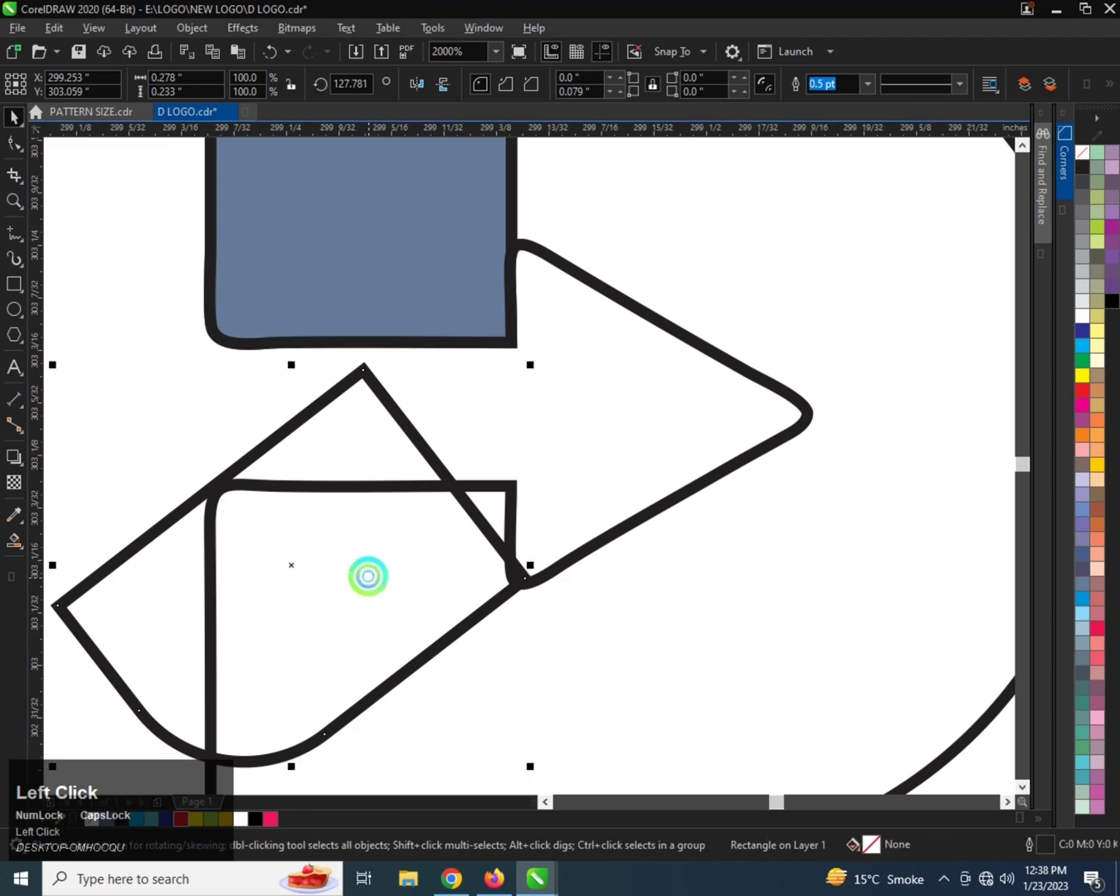
drag(365, 574, 382, 541)
click(388, 502)
drag(584, 332, 581, 330)
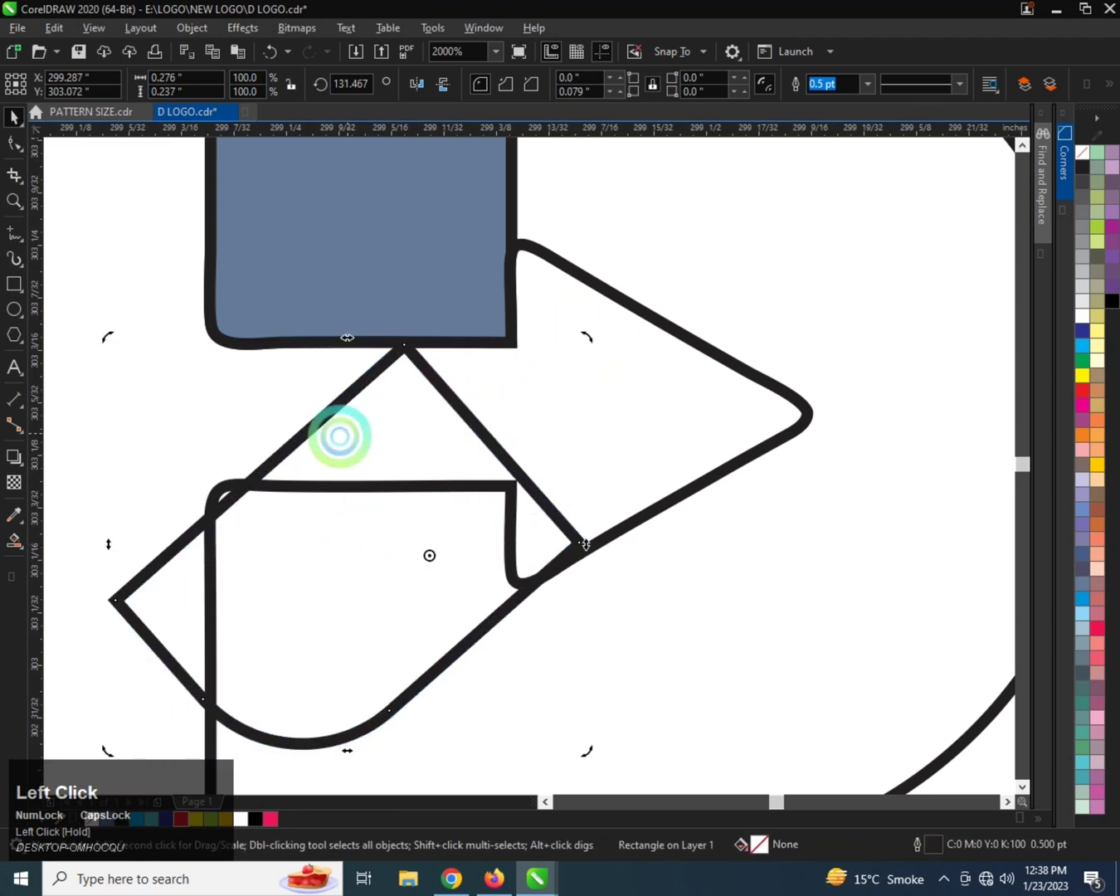
- Smart Fill the D's lower-left region enclosed by the tilted rectangle with blue-gray
scroll(348, 496, up, 1)
click(15, 542)
click(231, 530)
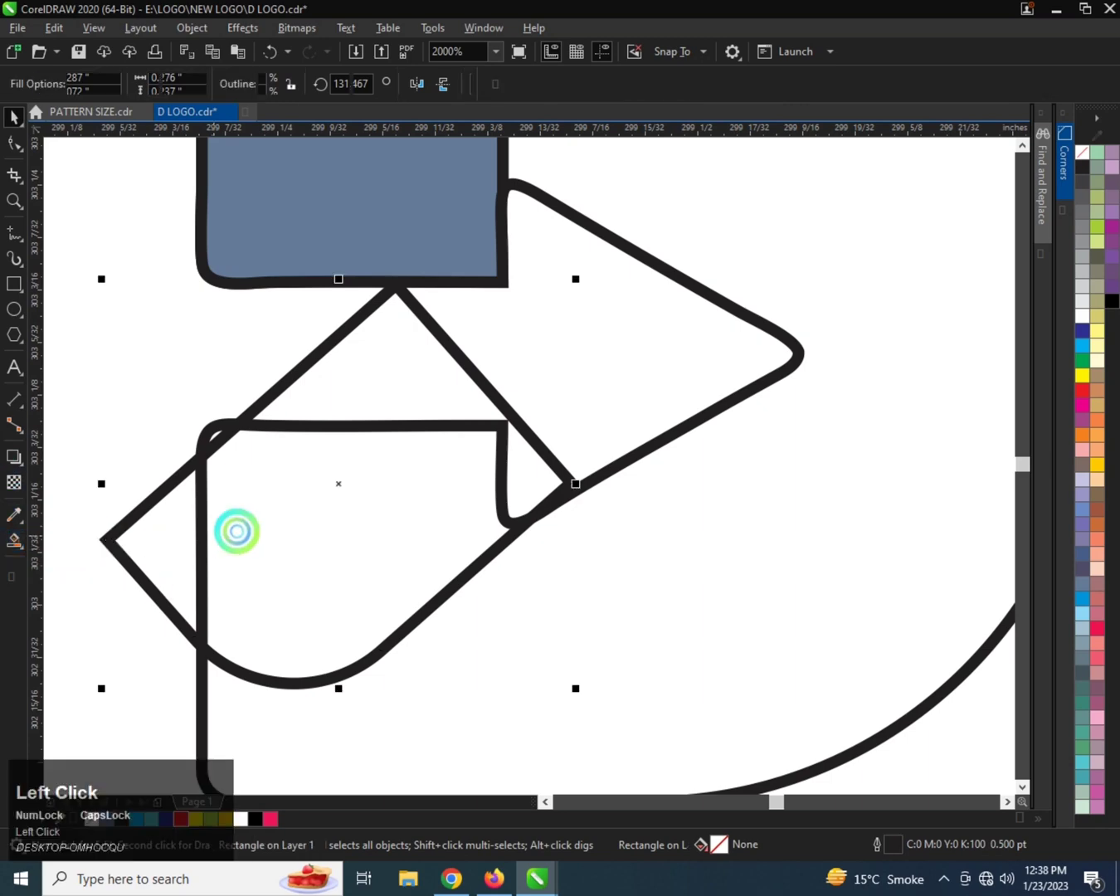
scroll(207, 431, up, 1)
scroll(212, 449, down, 1)
scroll(212, 448, down, 1)
- Move the rounded rectangle to the D's right side, rotate it to about 289 degrees, and align its edge with the arrow tip
key(space)
click(252, 400)
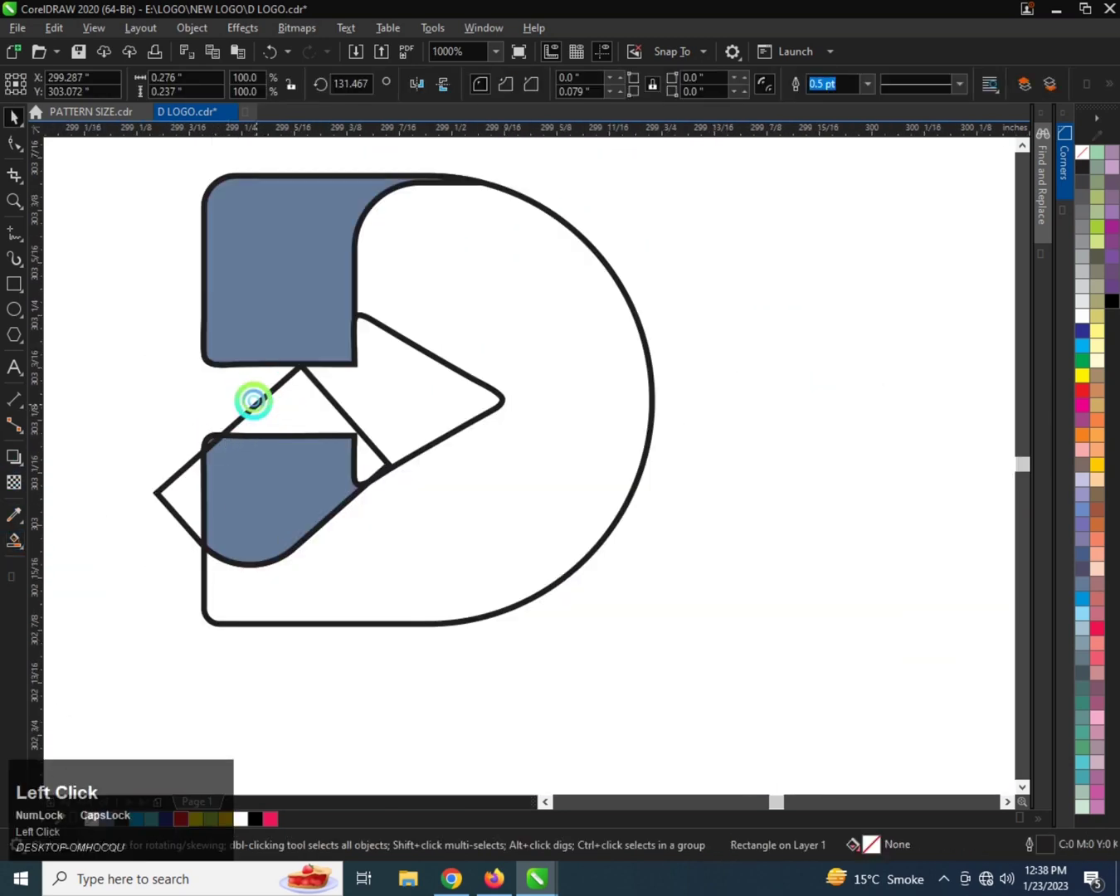
drag(253, 400, 522, 399)
click(522, 400)
drag(661, 357, 451, 417)
drag(557, 393, 590, 420)
scroll(567, 385, up, 1)
scroll(501, 458, down, 2)
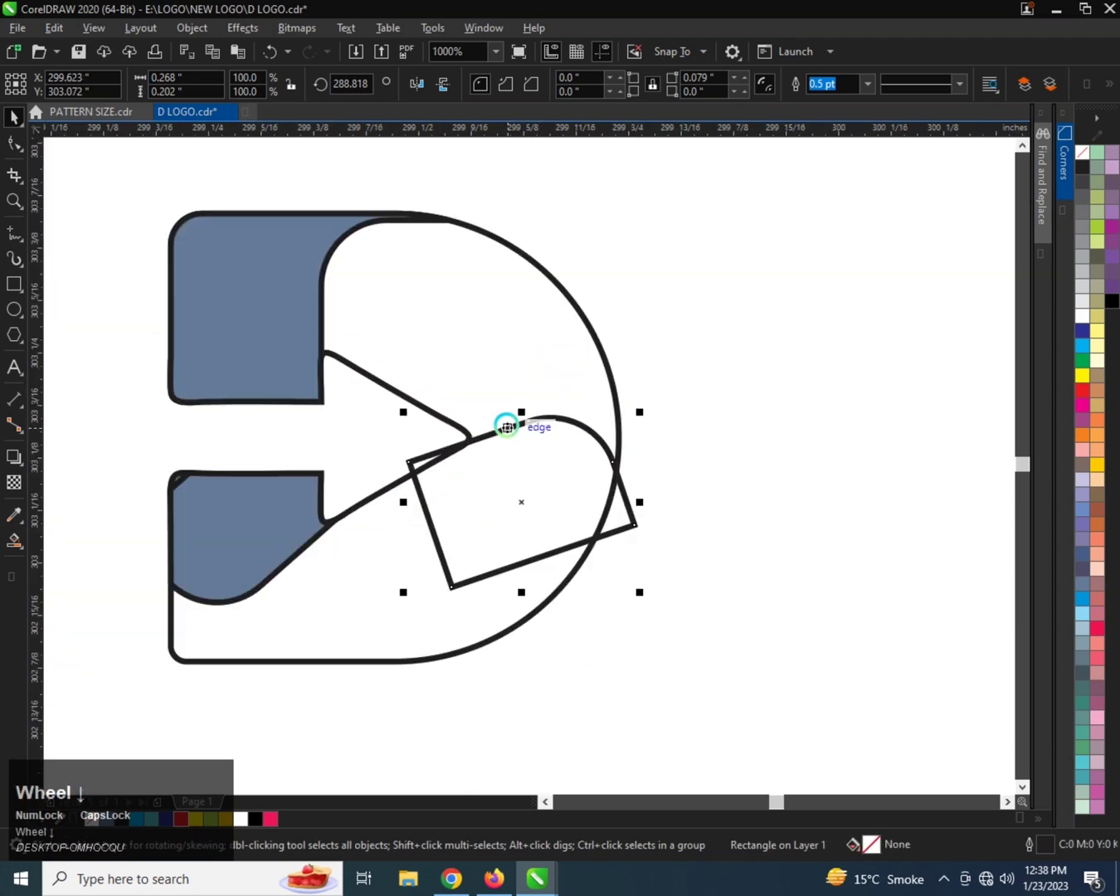
scroll(392, 442, up, 1)
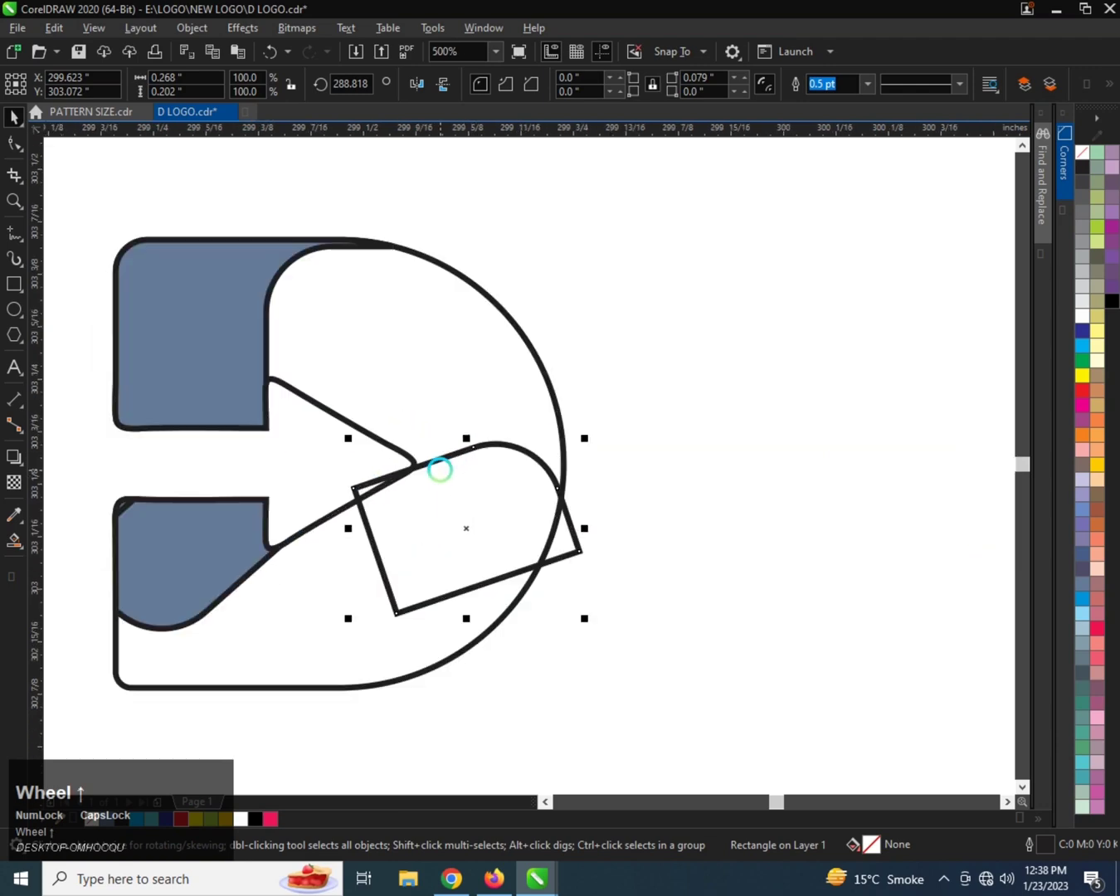
scroll(449, 449, up, 1)
mouse_move(459, 467)
mouse_down()
mouse_move(450, 459)
mouse_move(472, 450)
mouse_move(452, 461)
mouse_up()
scroll(452, 464, down, 1)
- Smart Fill the D's upper-right region above the tilted rectangle with blue-gray
click(14, 540)
click(350, 391)
scroll(481, 346, down, 1)
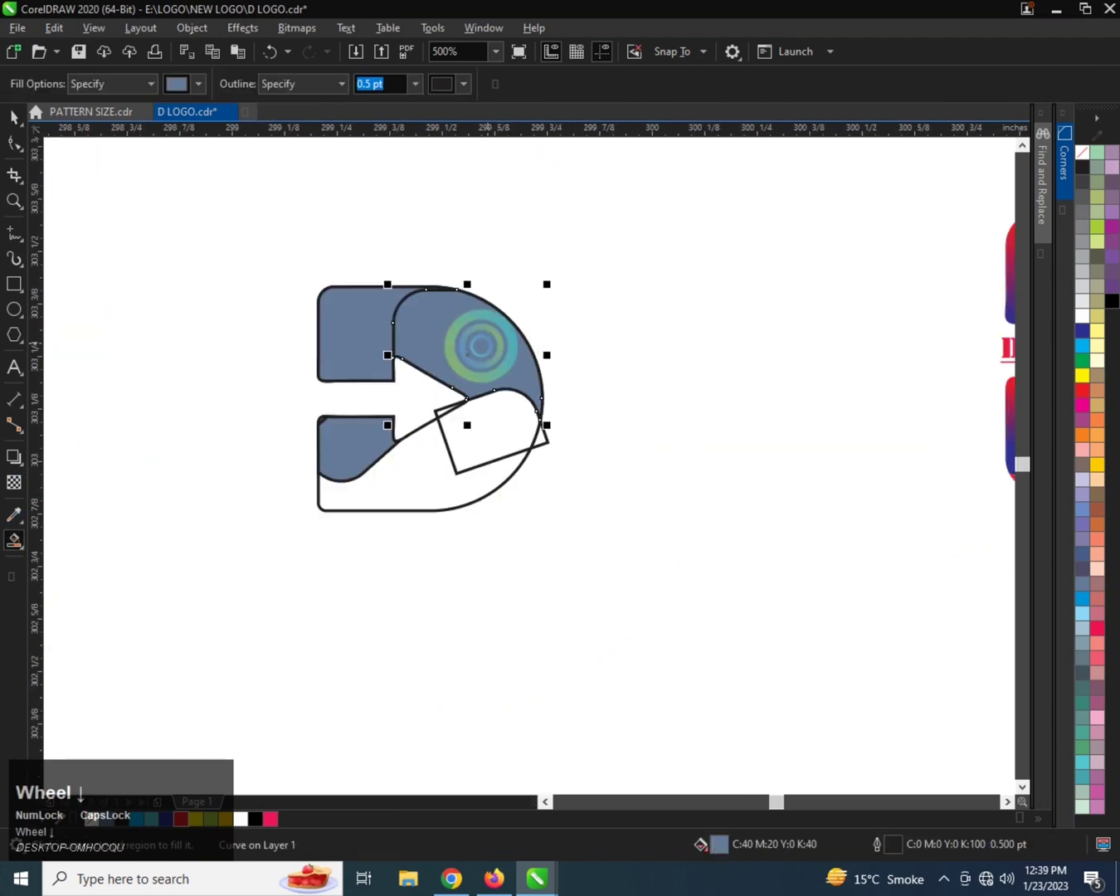
scroll(447, 374, up, 1)
- Delete the tilted rectangle and Smart Fill the D's remaining lower-right region with blue-gray
key(space)
click(449, 414)
key(Delete)
click(23, 548)
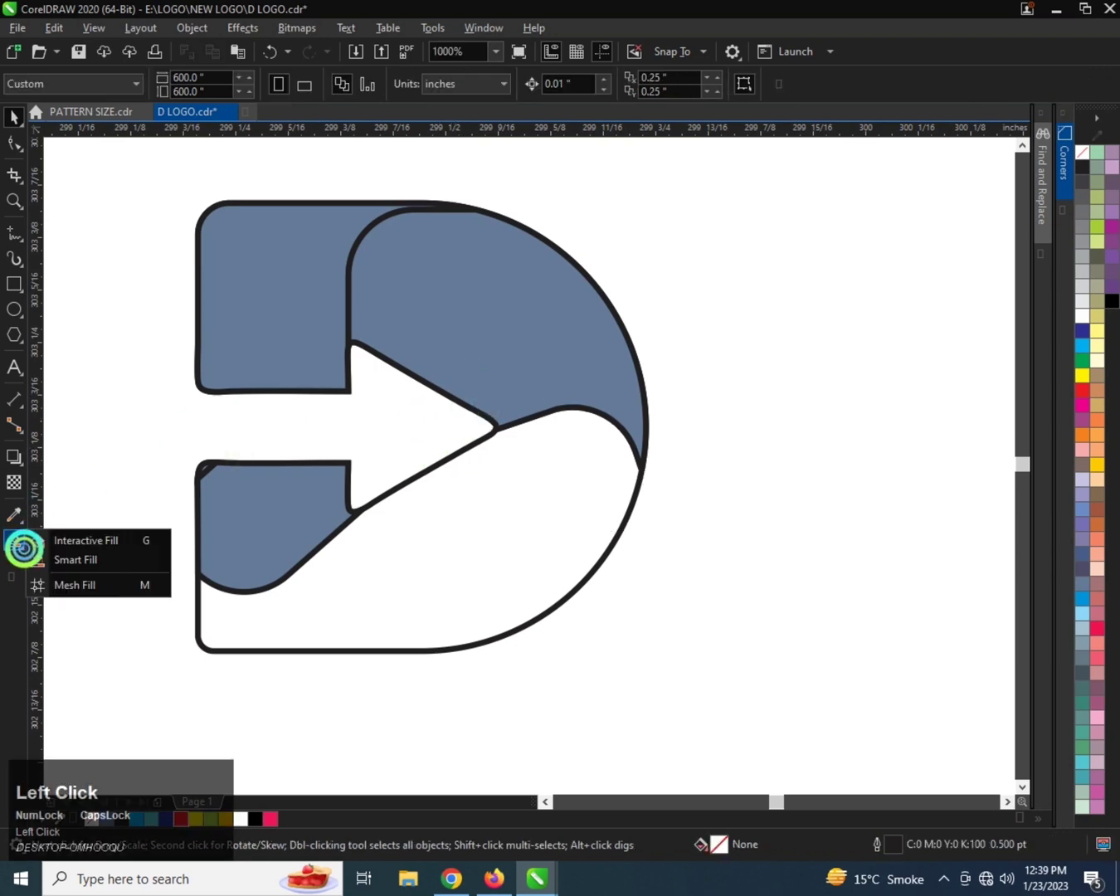
click(75, 559)
click(442, 555)
key(space)
- Select the four blue-gray sections and move them off the original outline to the right
scroll(215, 469, up, 3)
click(178, 456)
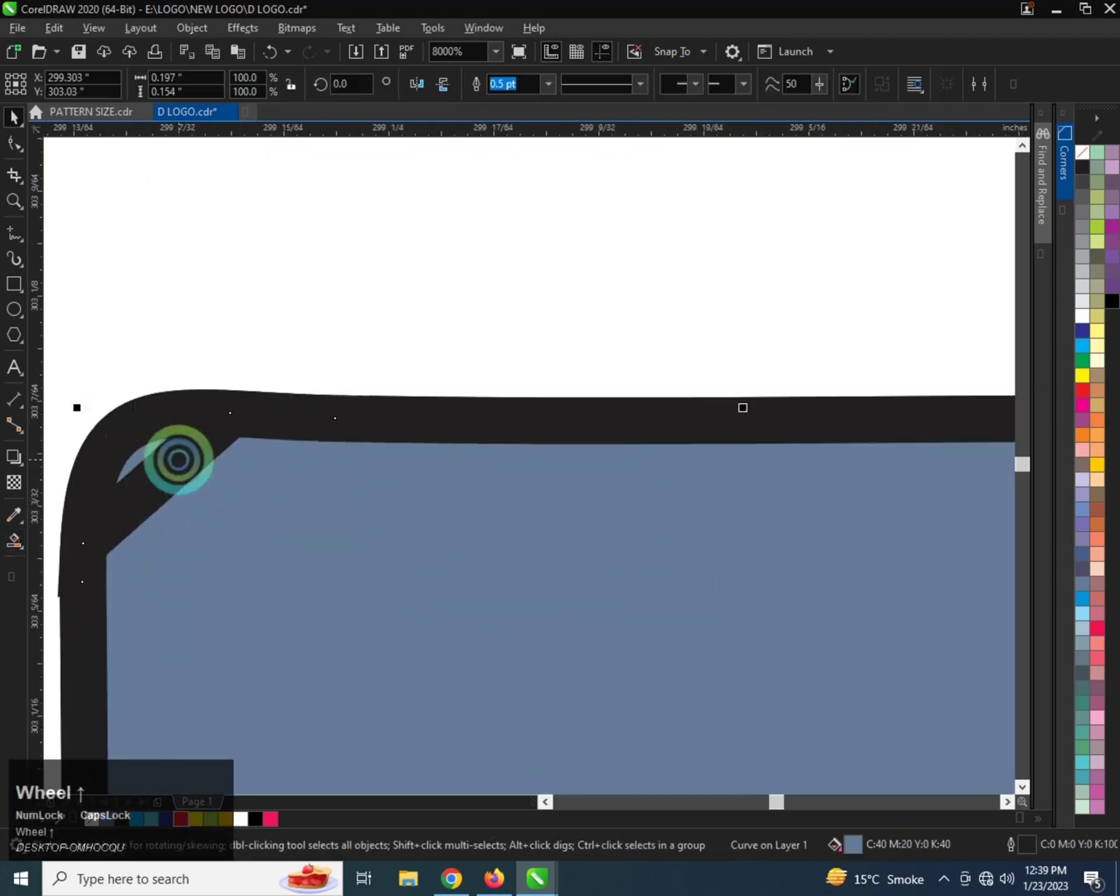
shift+click(157, 448)
scroll(156, 448, down, 2)
click(212, 503)
scroll(220, 449, down, 1)
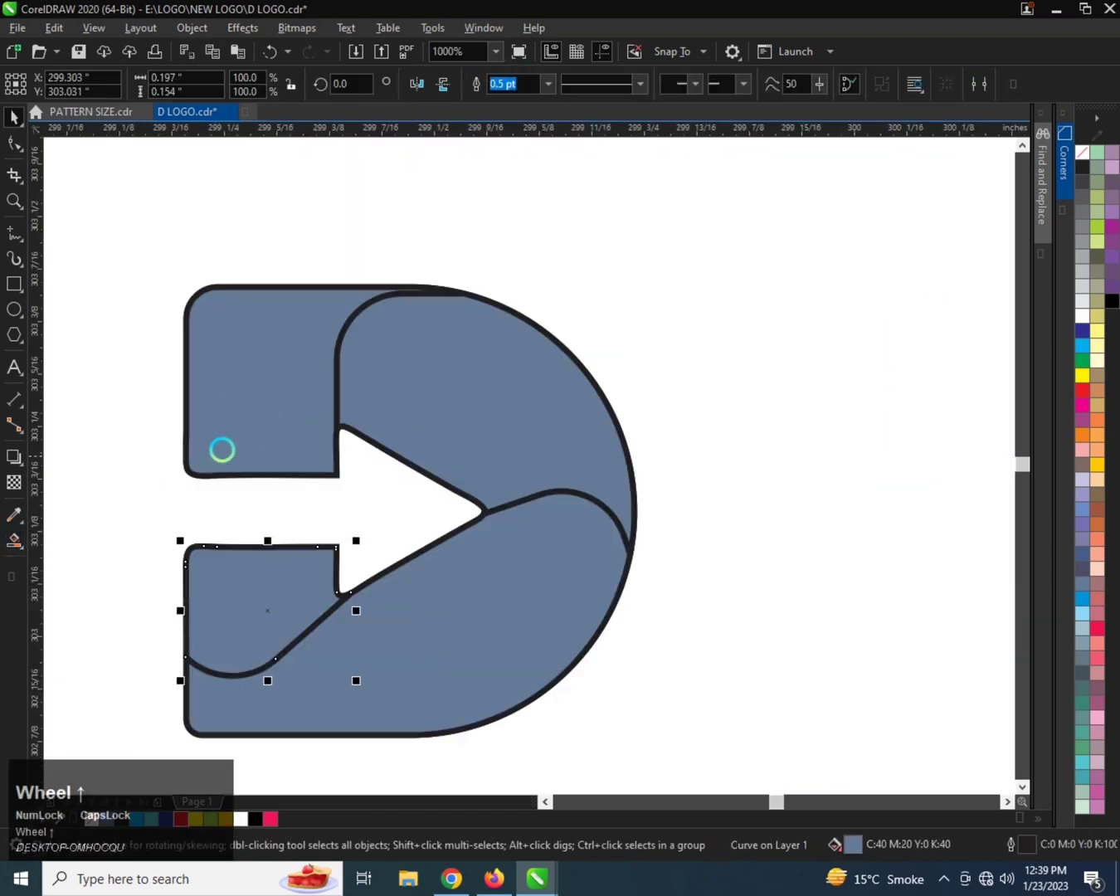
shift+click(481, 375)
shift+click(463, 596)
shift+click(245, 596)
scroll(283, 457, down, 1)
drag(284, 439, 555, 430)
- Delete the leftover construction outlines and move the four filled sections back to the left
drag(173, 322, 470, 619)
key(Delete)
drag(418, 287, 779, 600)
drag(674, 436, 468, 435)
- Remove the outline from all four filled sections of the D
scroll(437, 495, up, 1)
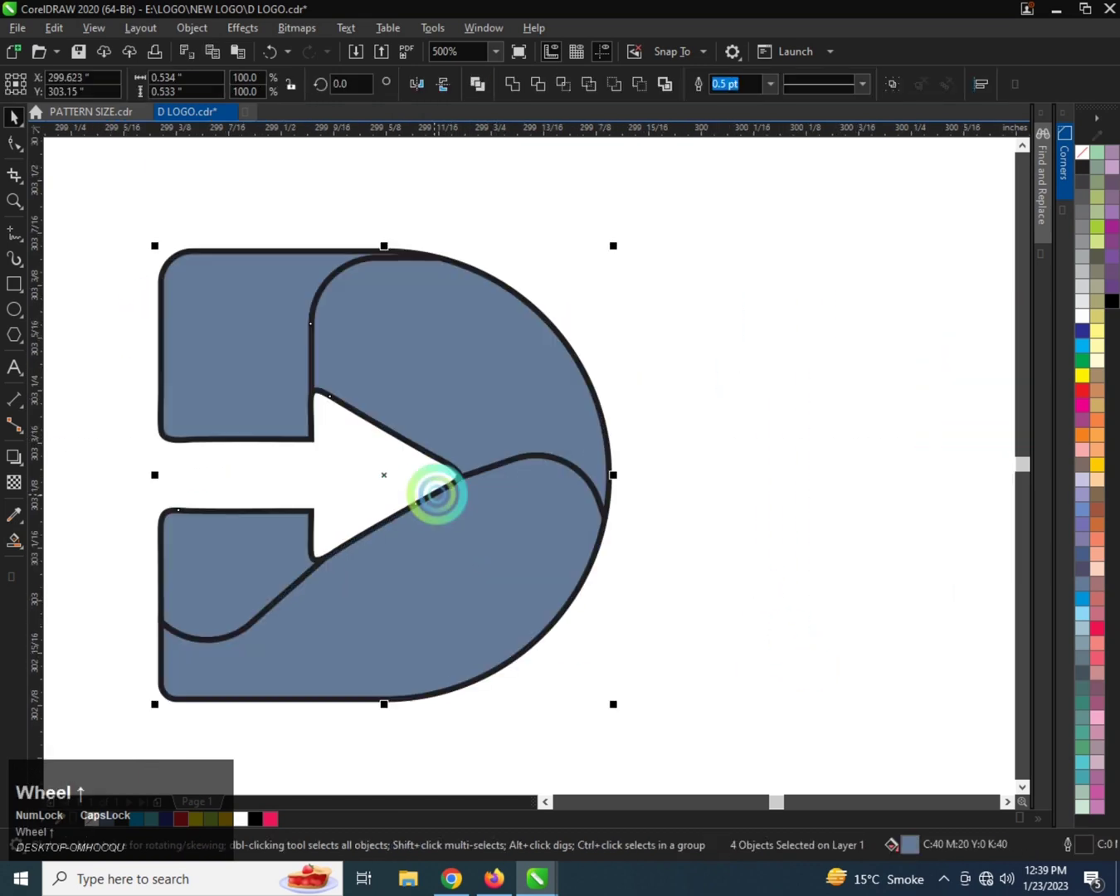
right_click(1073, 158)
scroll(365, 380, up, 1)
- Give the upper-left section a vertical fountain fill from dark blue at its upper edge to red at its lower edge
click(326, 298)
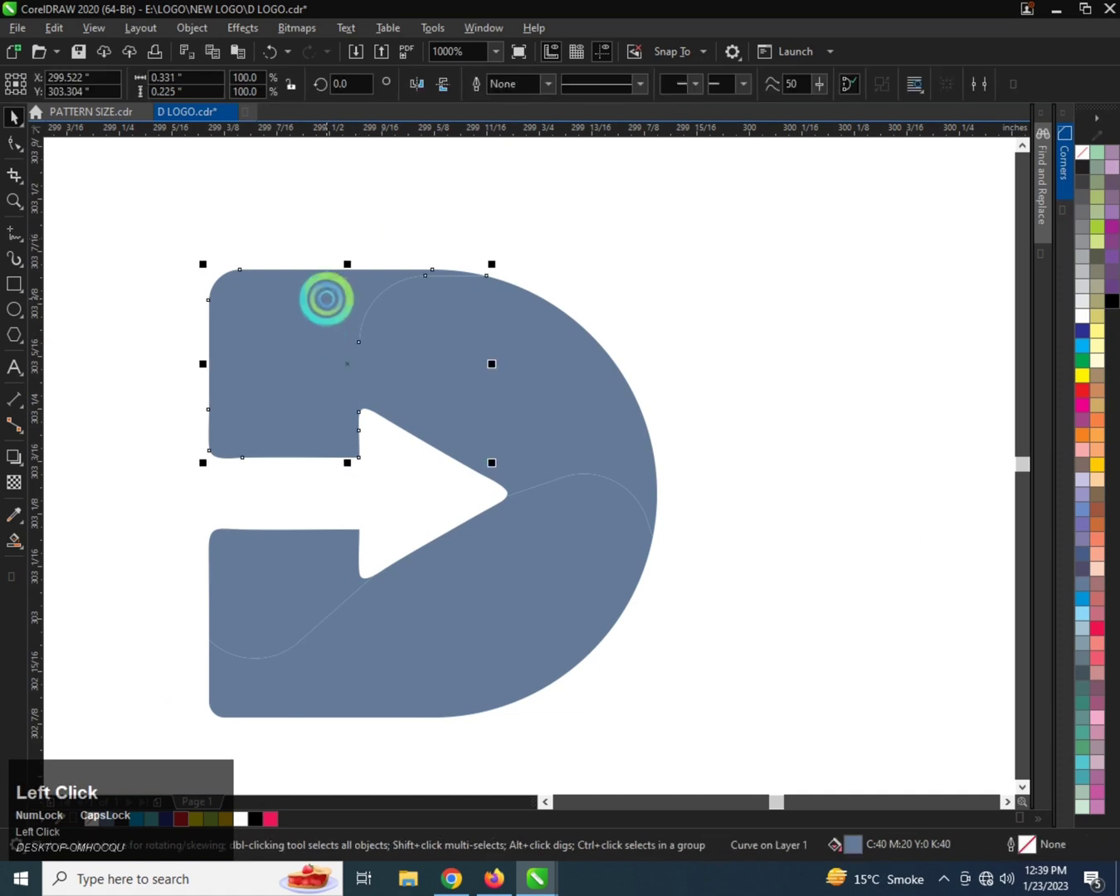
key(g)
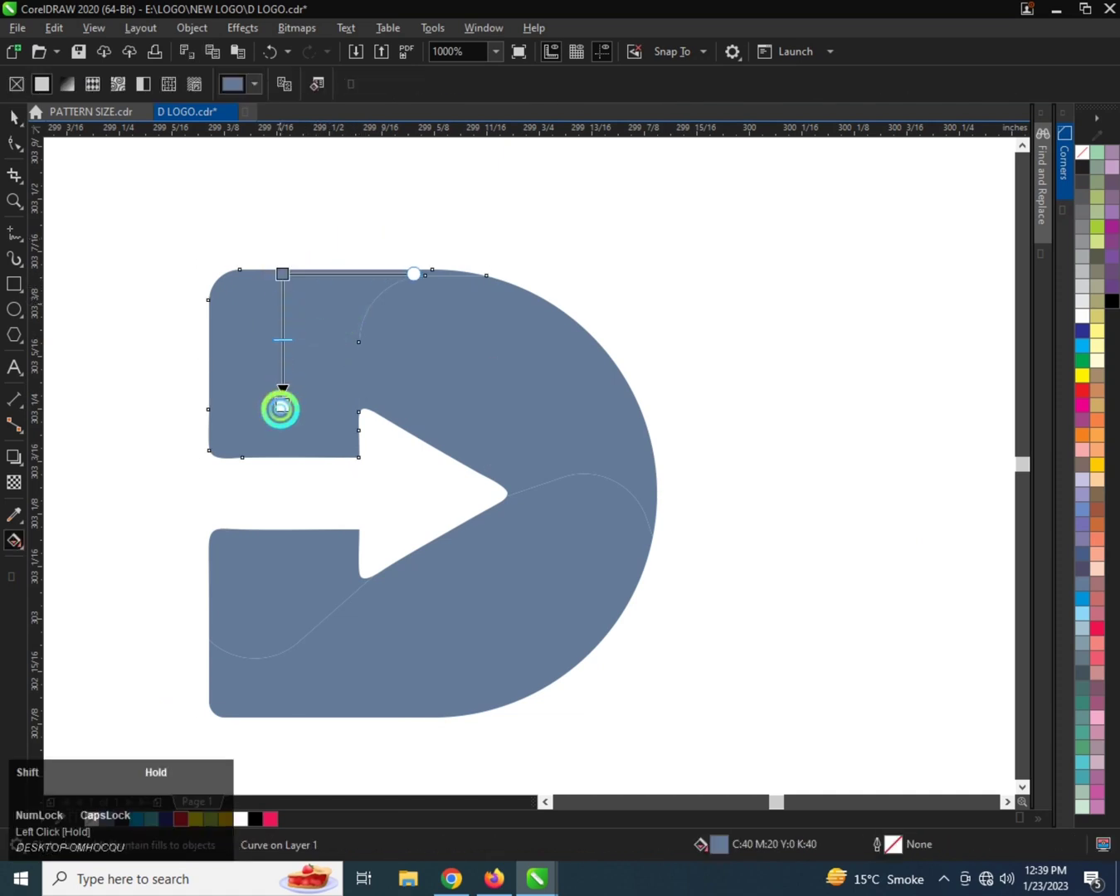
drag(280, 406, 281, 441)
click(283, 274)
click(1081, 333)
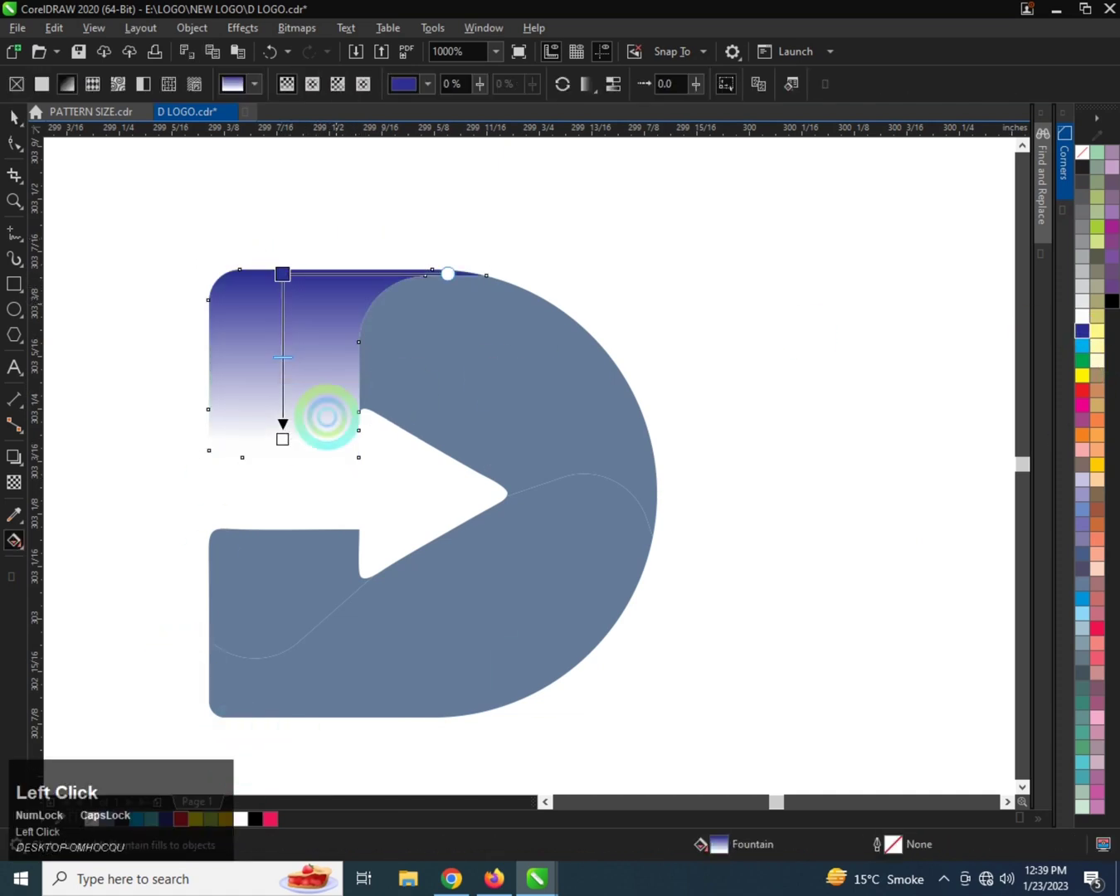
click(283, 439)
click(1081, 390)
- Give the lower-left section a vertical fountain fill from red at its lower edge to dark blue at its upper edge
key(ctrl+space)
click(279, 591)
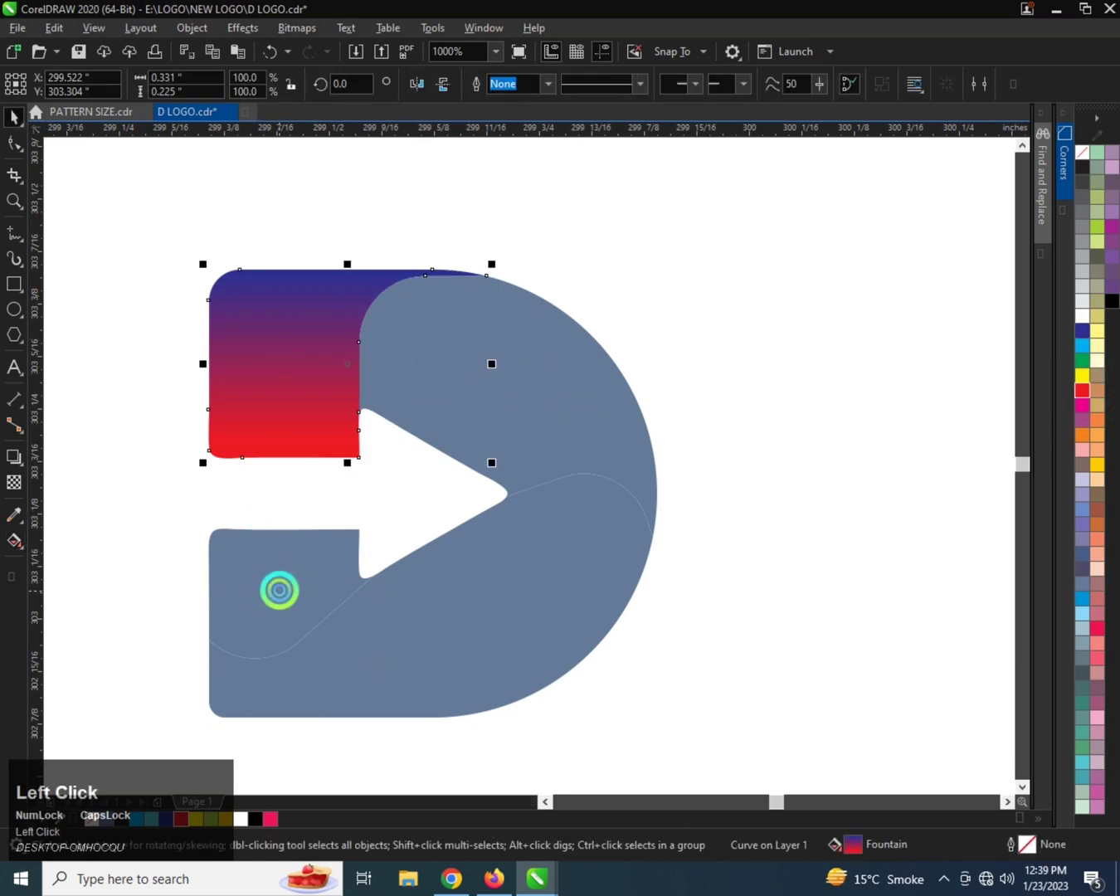
drag(273, 542, 273, 543)
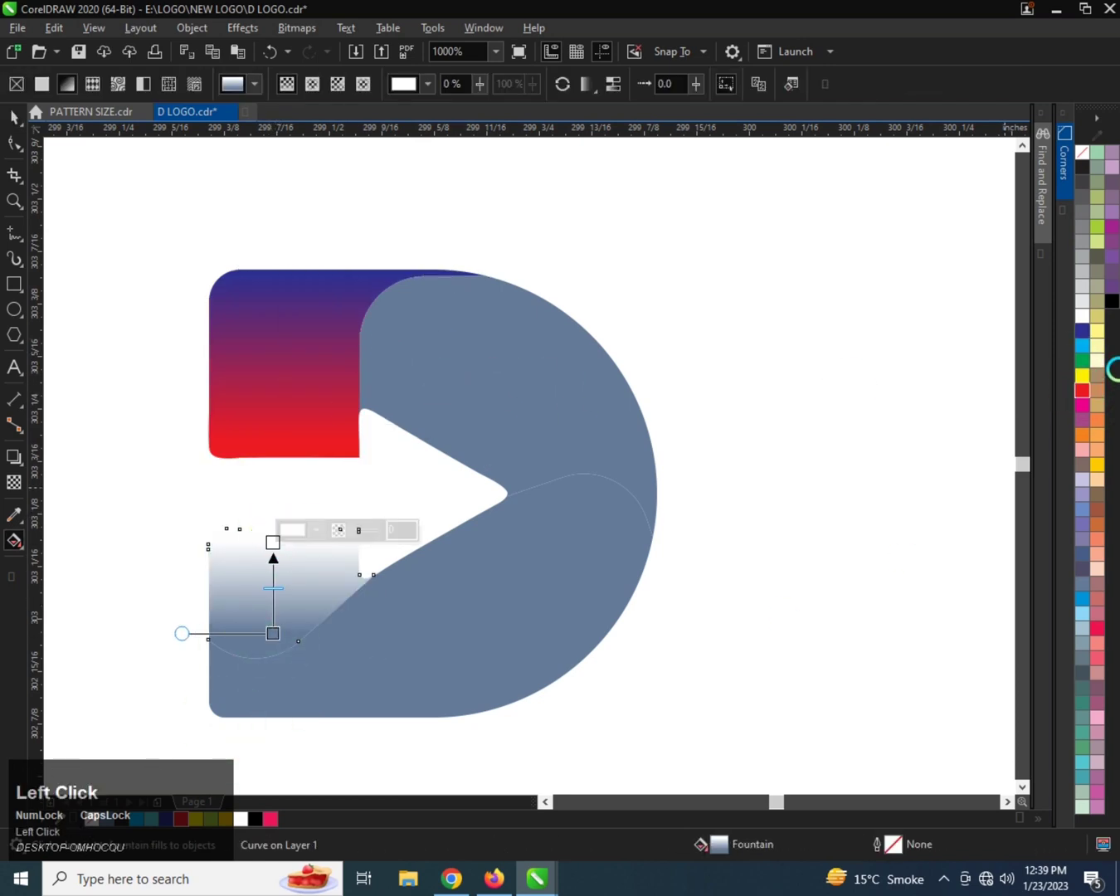
click(271, 634)
click(1081, 390)
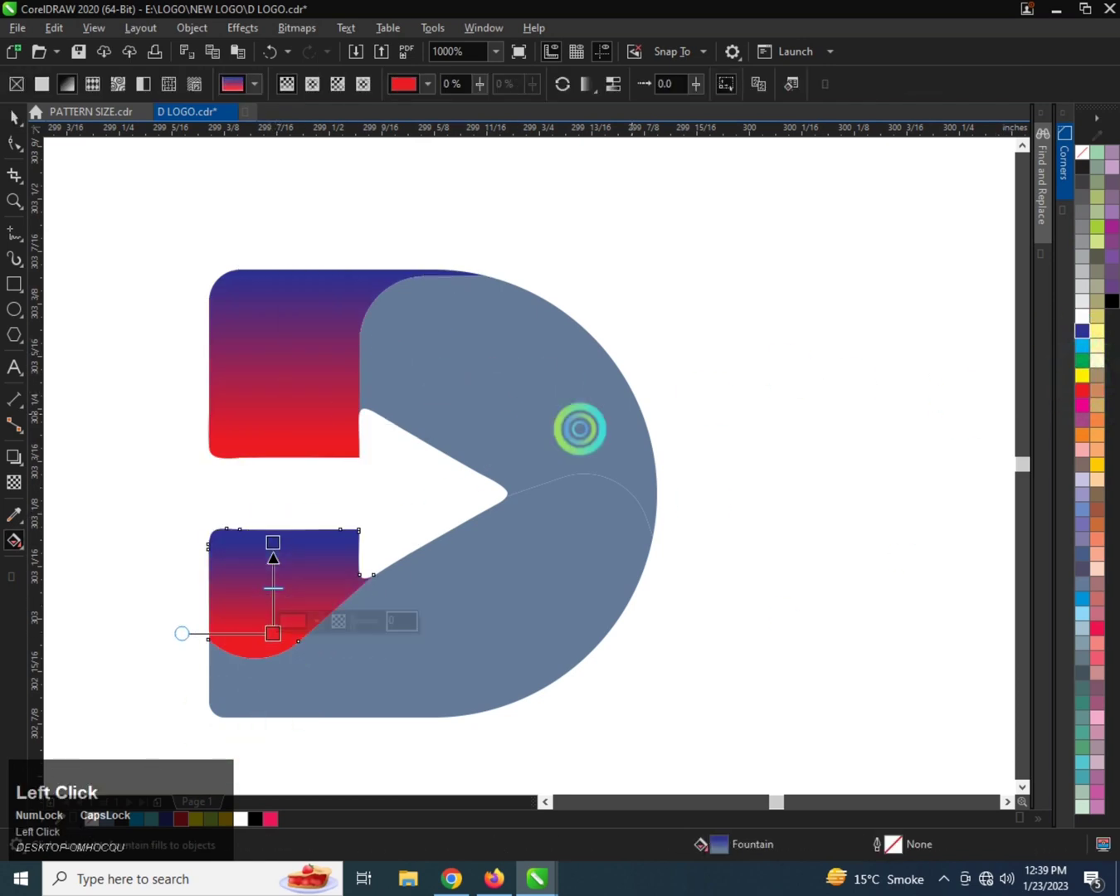
- Give the upper-right section a diagonal fountain fill from golden yellow at its upper-left end to red at its lower-right end
key(space)
click(580, 435)
key(space)
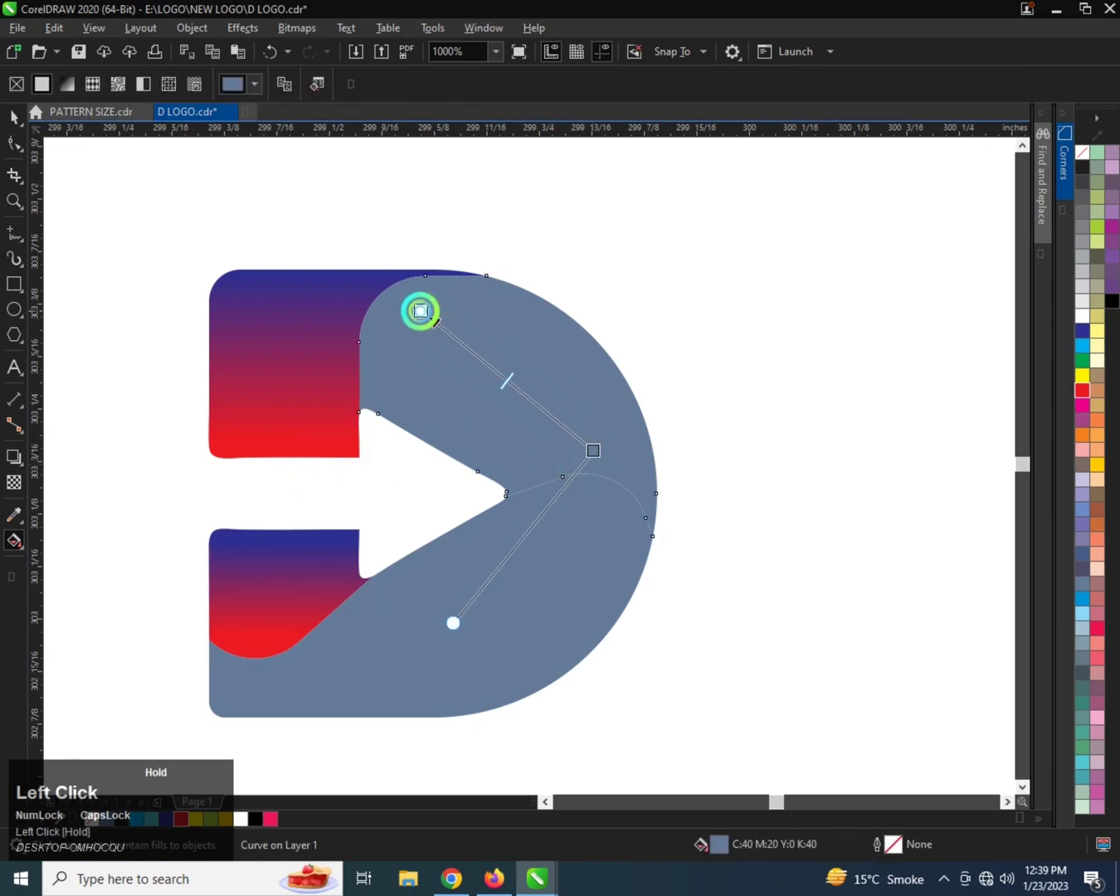
drag(421, 311, 418, 307)
click(1081, 390)
click(695, 393)
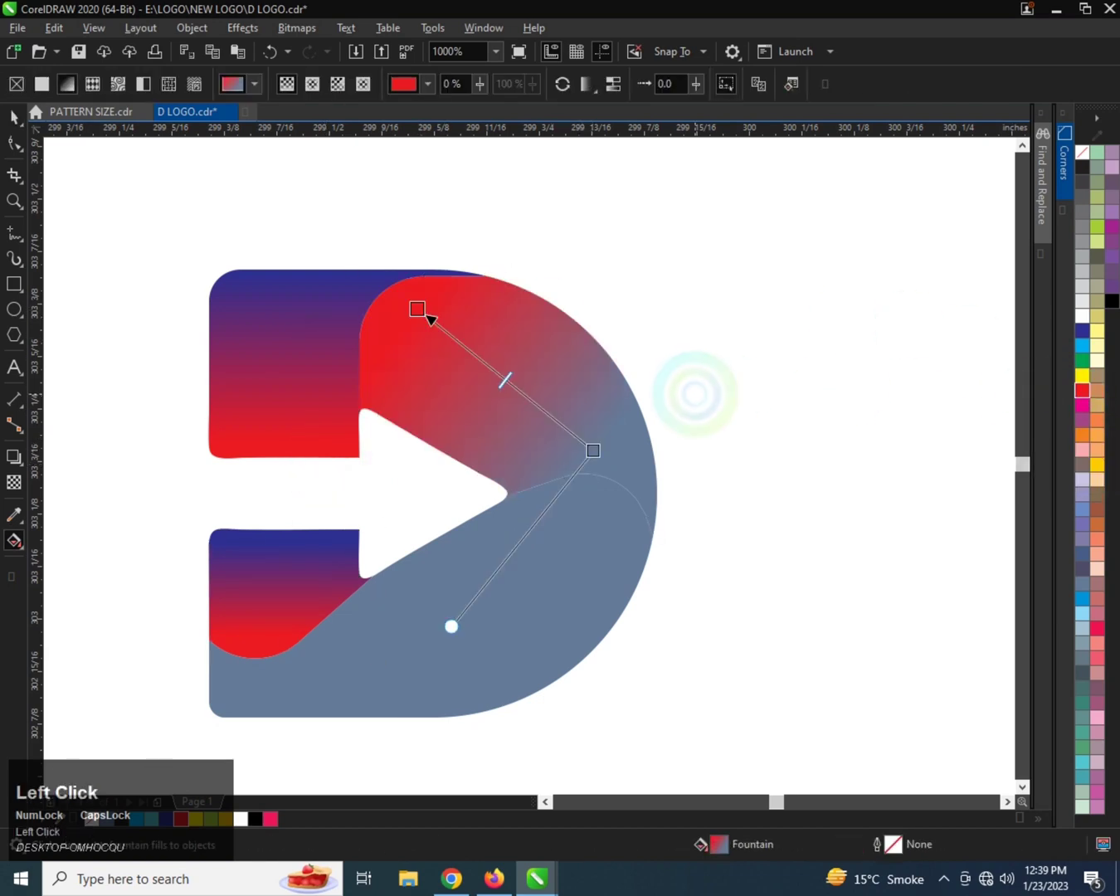
click(1098, 464)
click(626, 428)
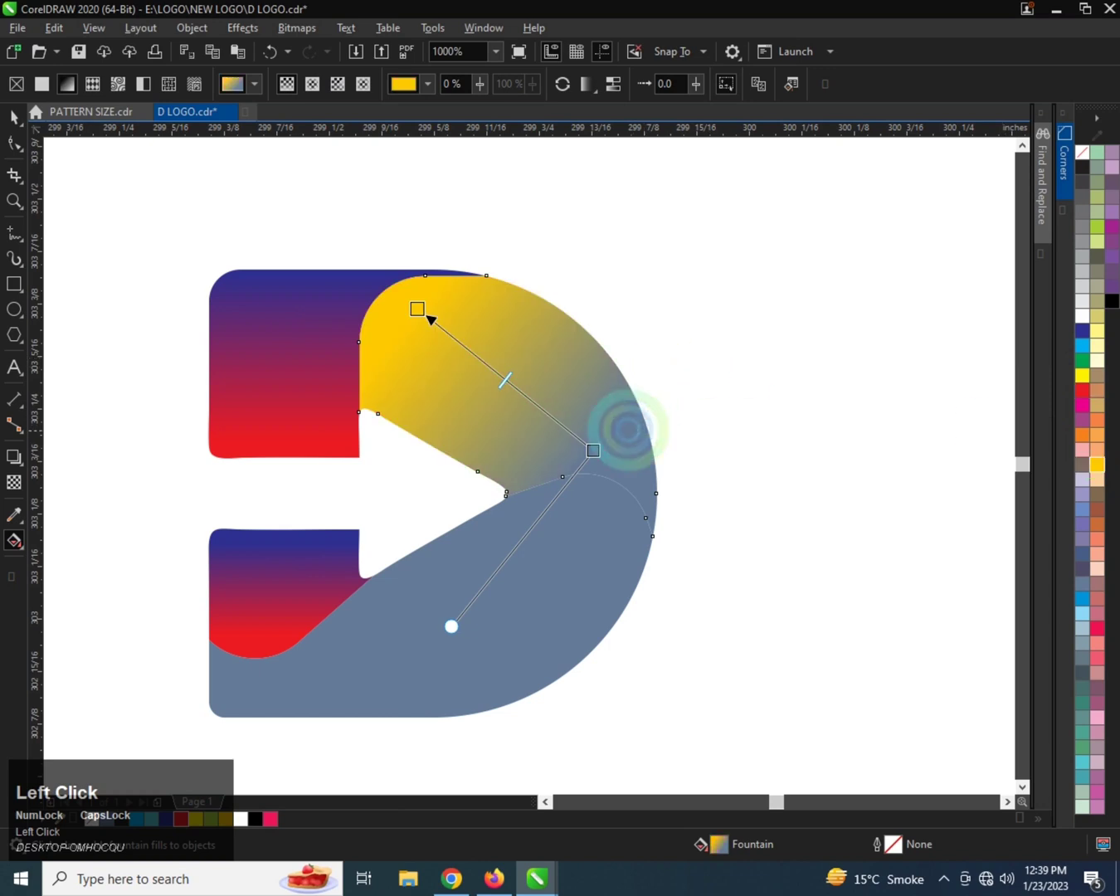
click(592, 450)
click(1081, 389)
click(684, 394)
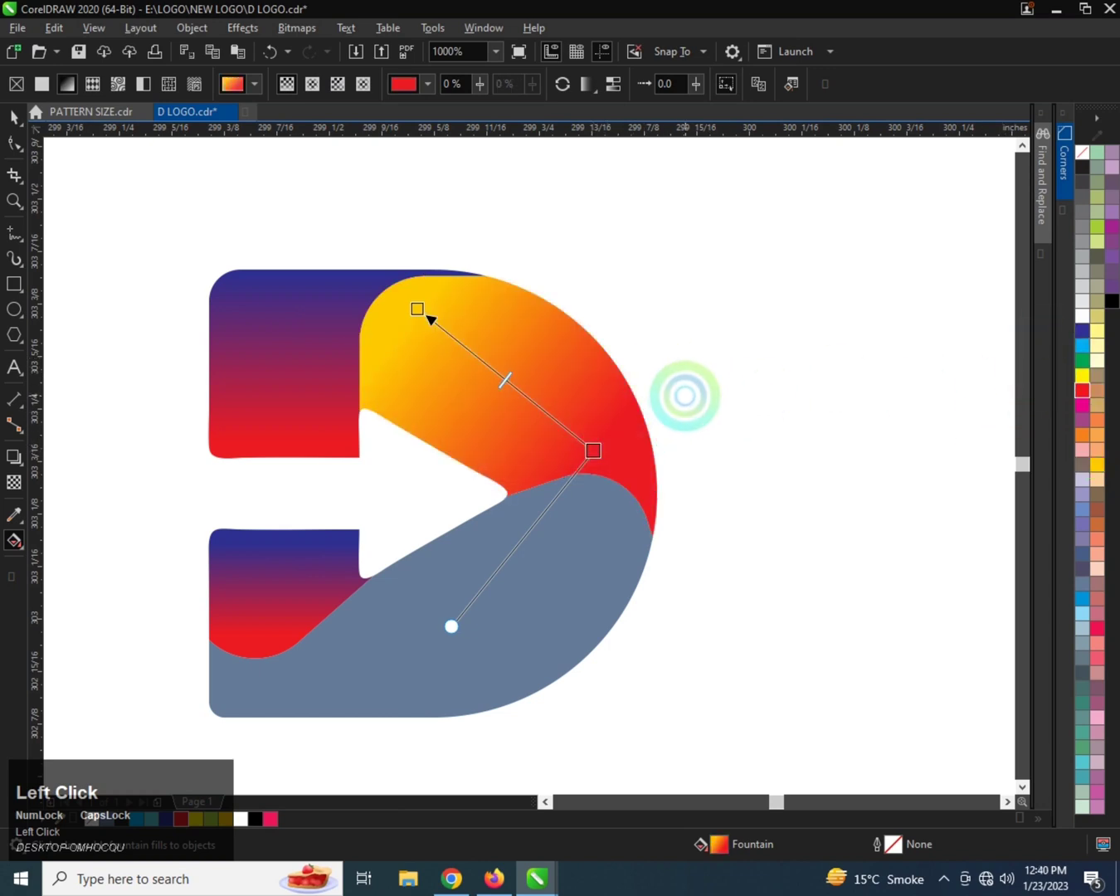
- Give the lower-right section a diagonal fountain fill from golden yellow at its right end to red at its lower-left end
key(space)
click(548, 569)
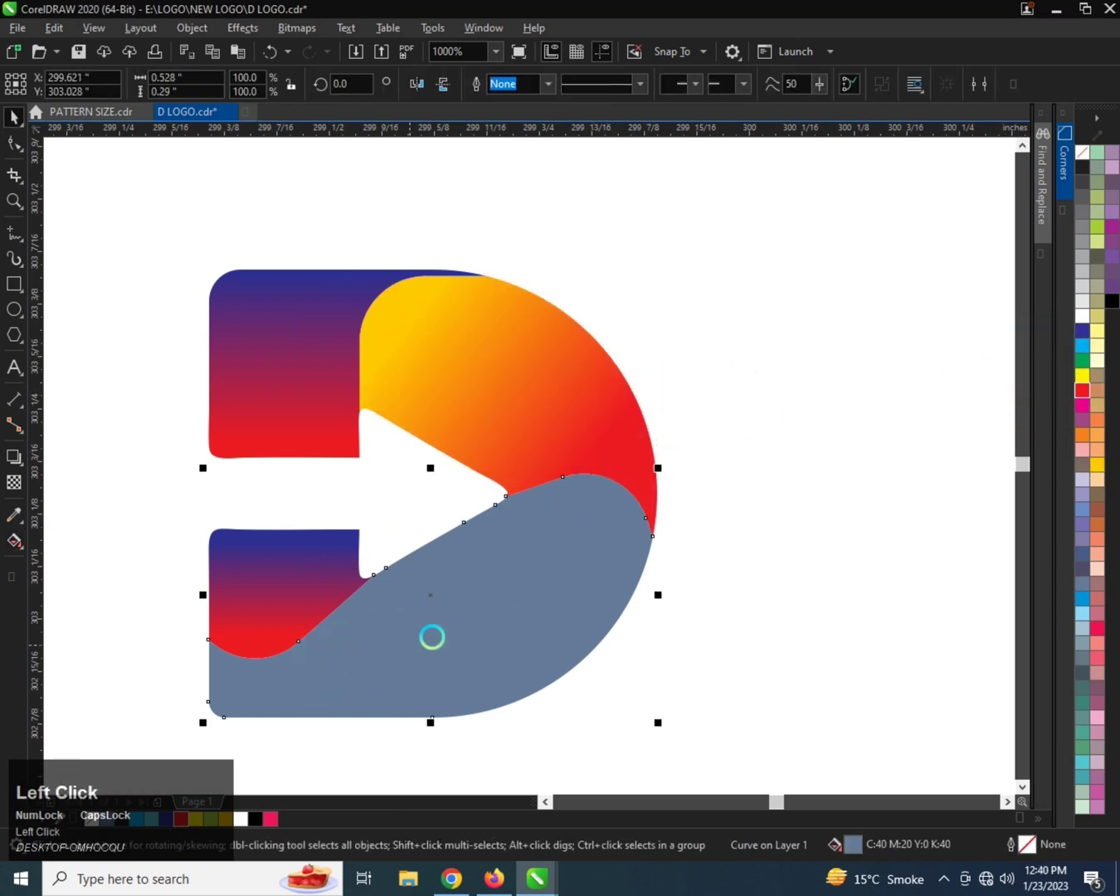
key(space)
click(571, 560)
drag(261, 694, 589, 551)
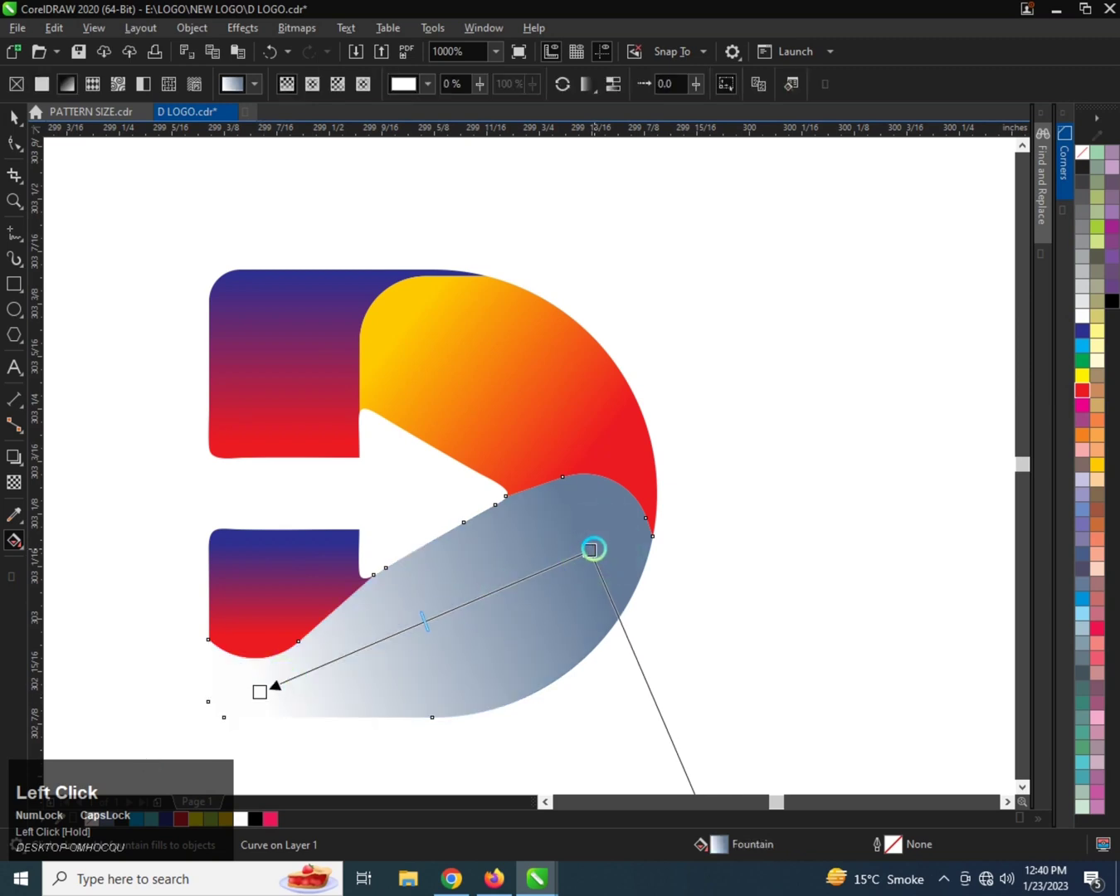
click(591, 550)
click(1098, 463)
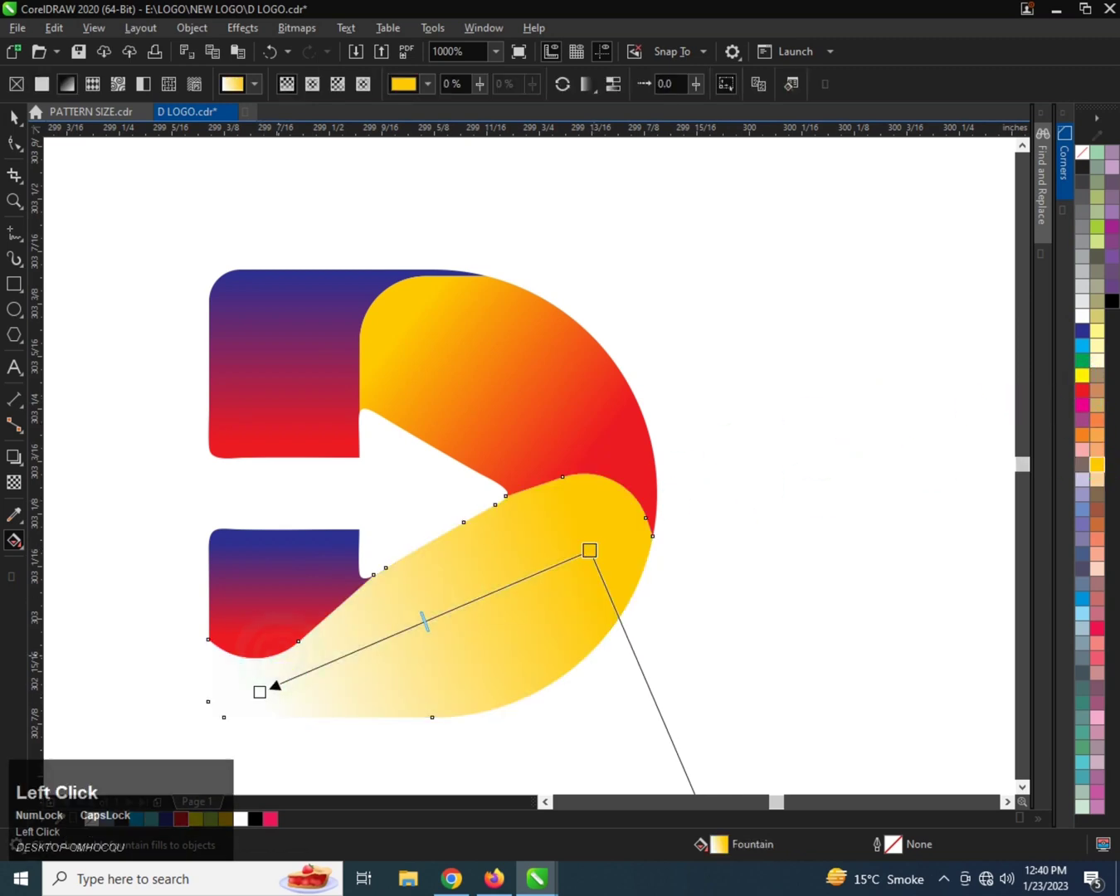
click(1081, 390)
click(620, 516)
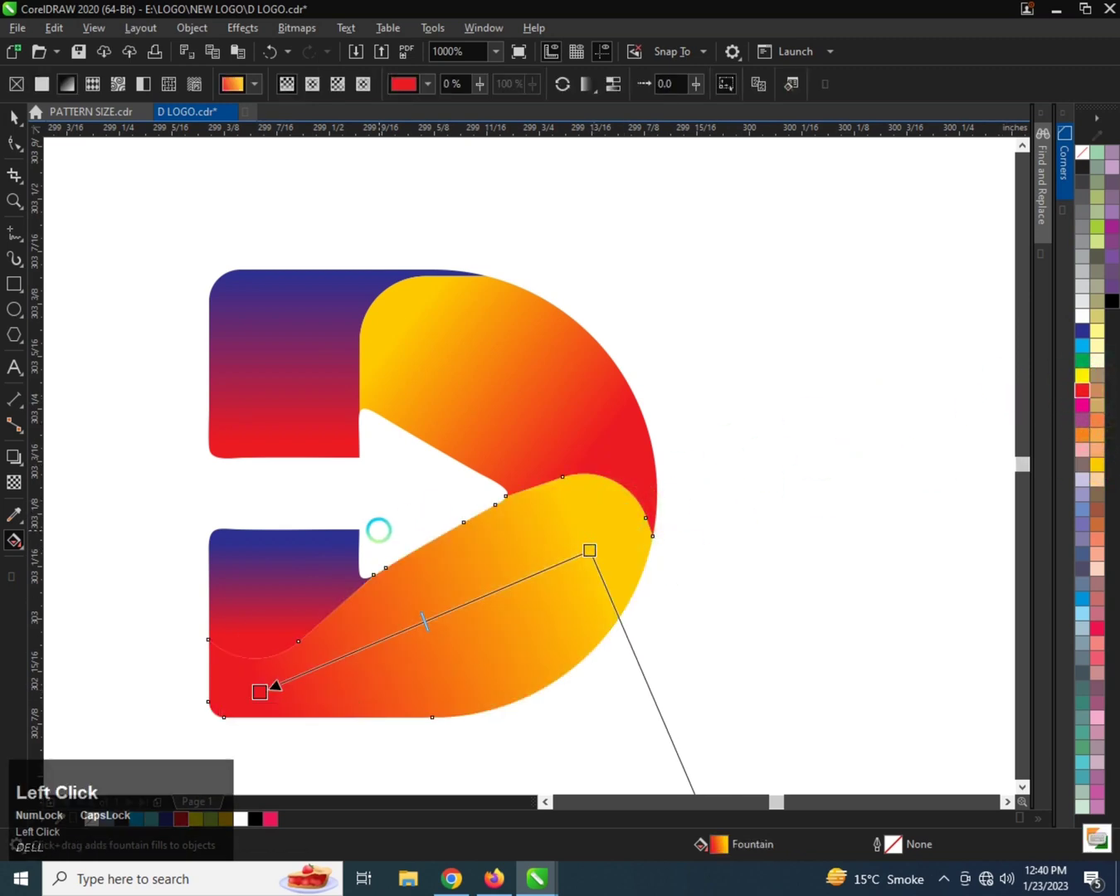
scroll(246, 542, down, 3)
scroll(235, 540, up, 3)
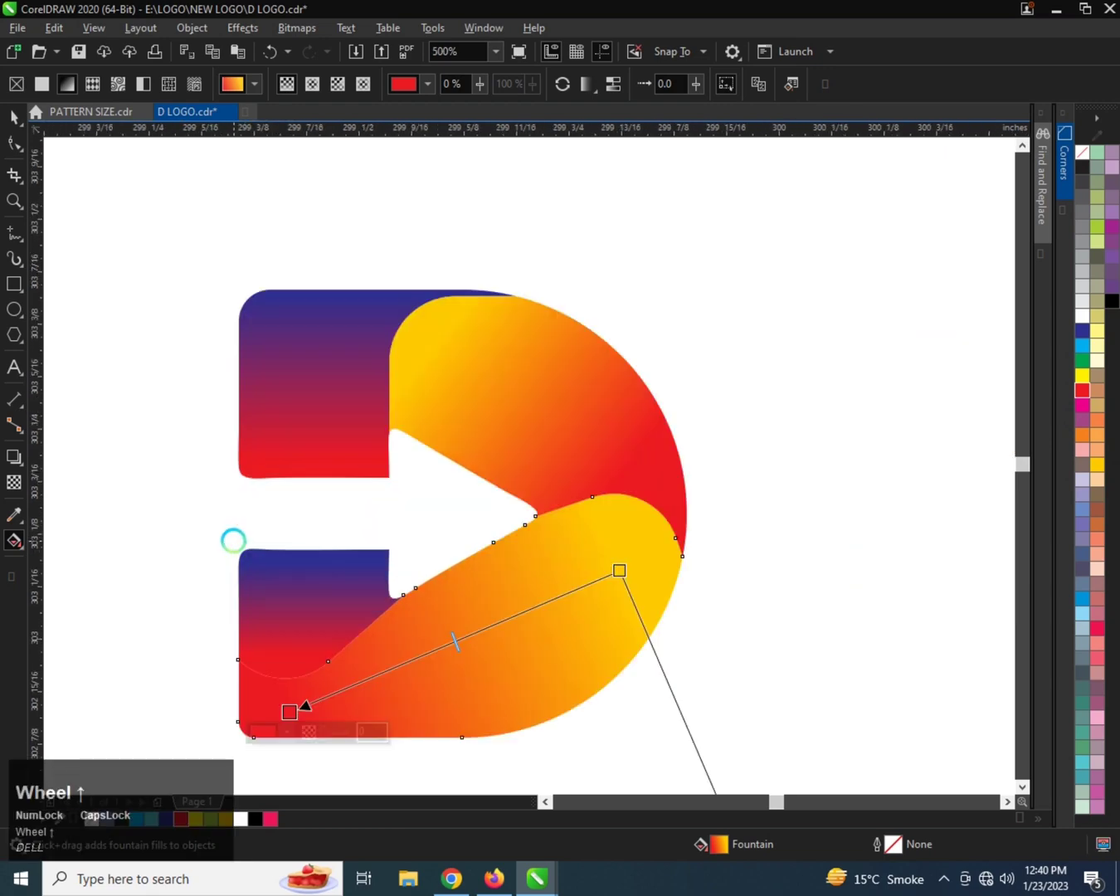
- Adjust the lower-right section's gradient by moving its red end inward and its yellow end slightly down
key(space)
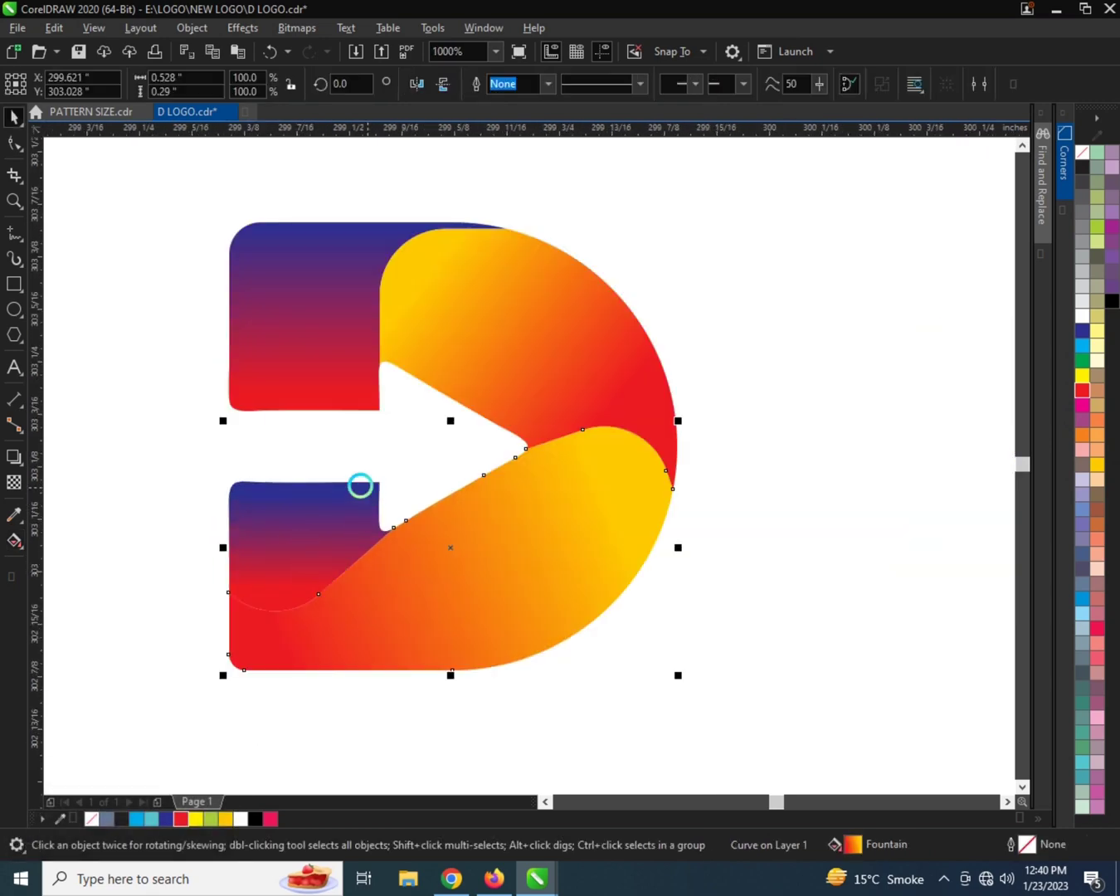
click(616, 446)
click(586, 490)
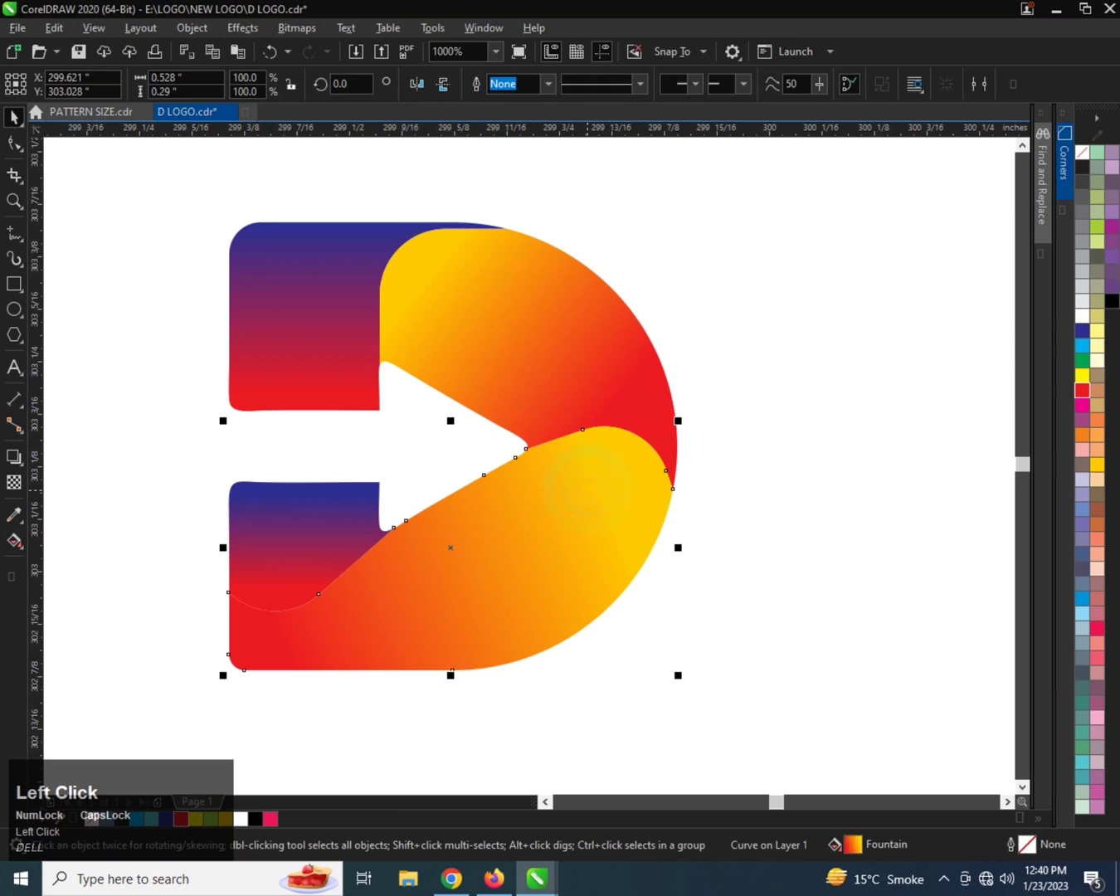
key(space)
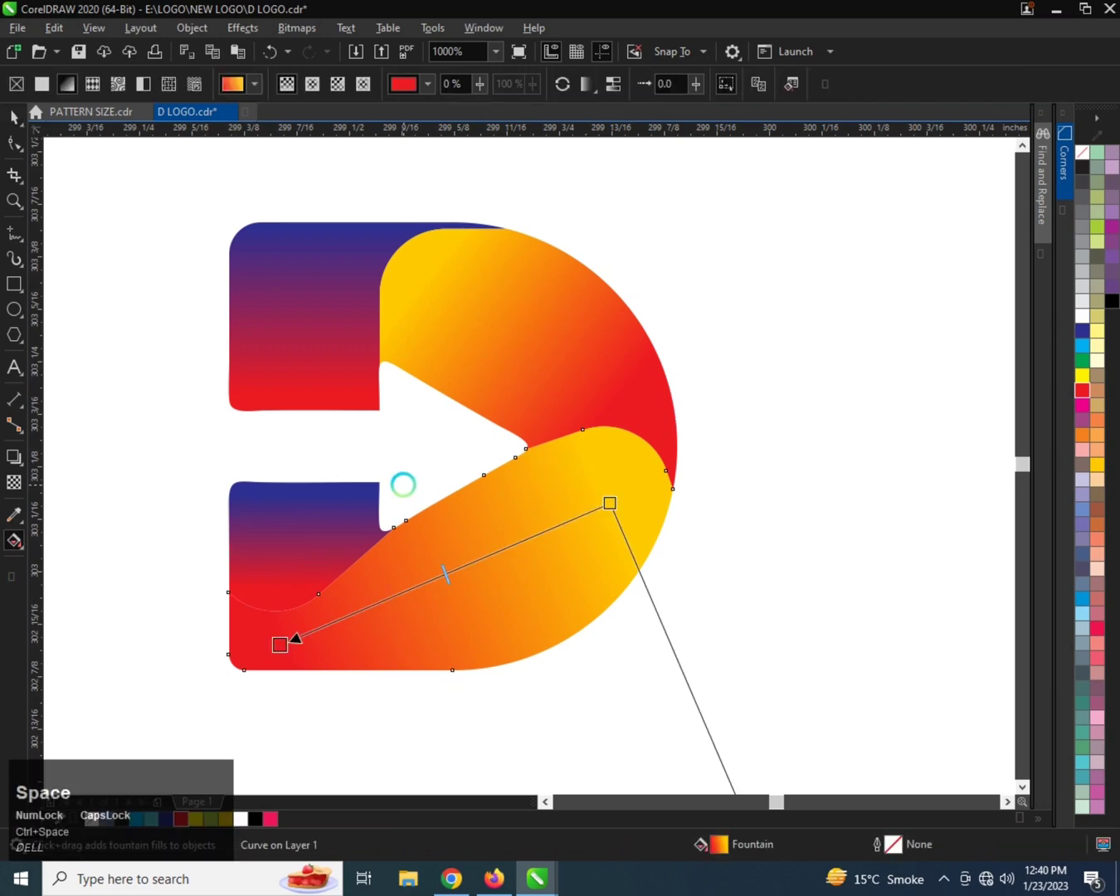
key(space)
key(space)
drag(270, 635, 323, 628)
click(610, 504)
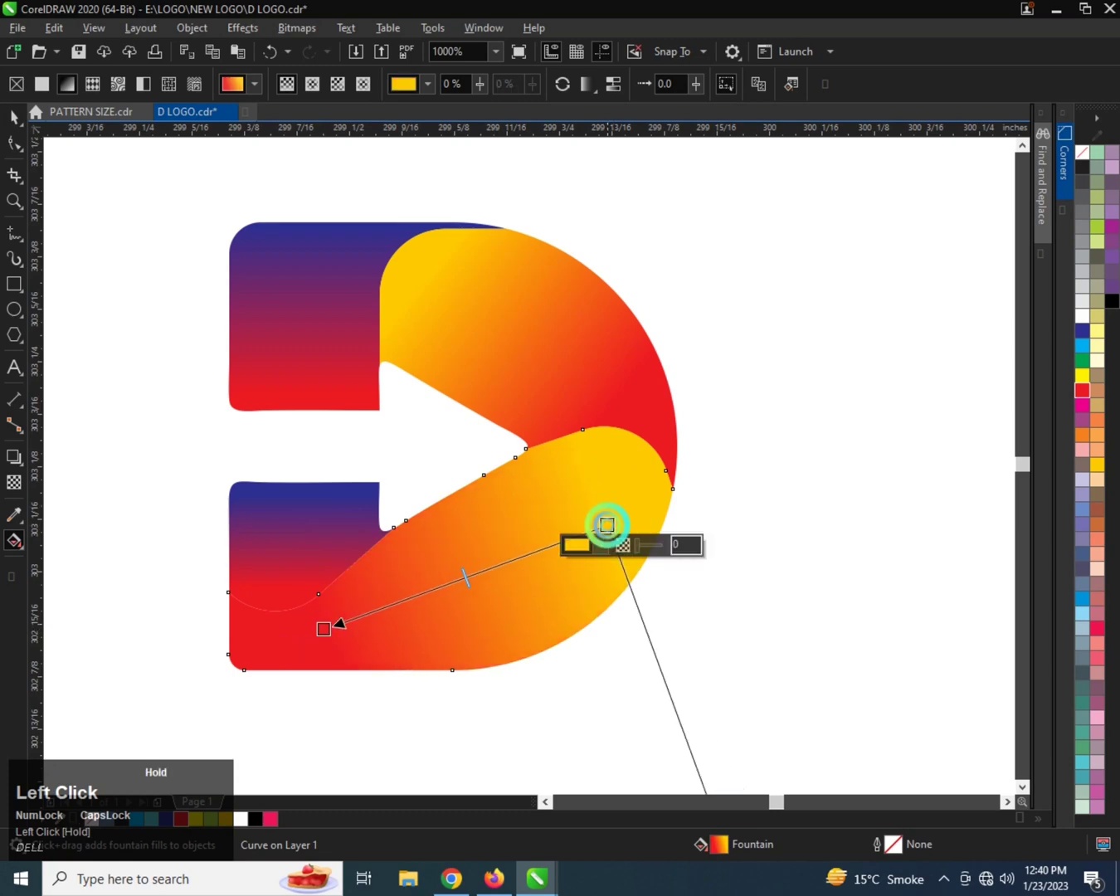
scroll(439, 459, up, 1)
- Reverse the lower-left section's gradient so it runs from red at its upper edge to dark blue at its lower edge
key(space)
click(332, 491)
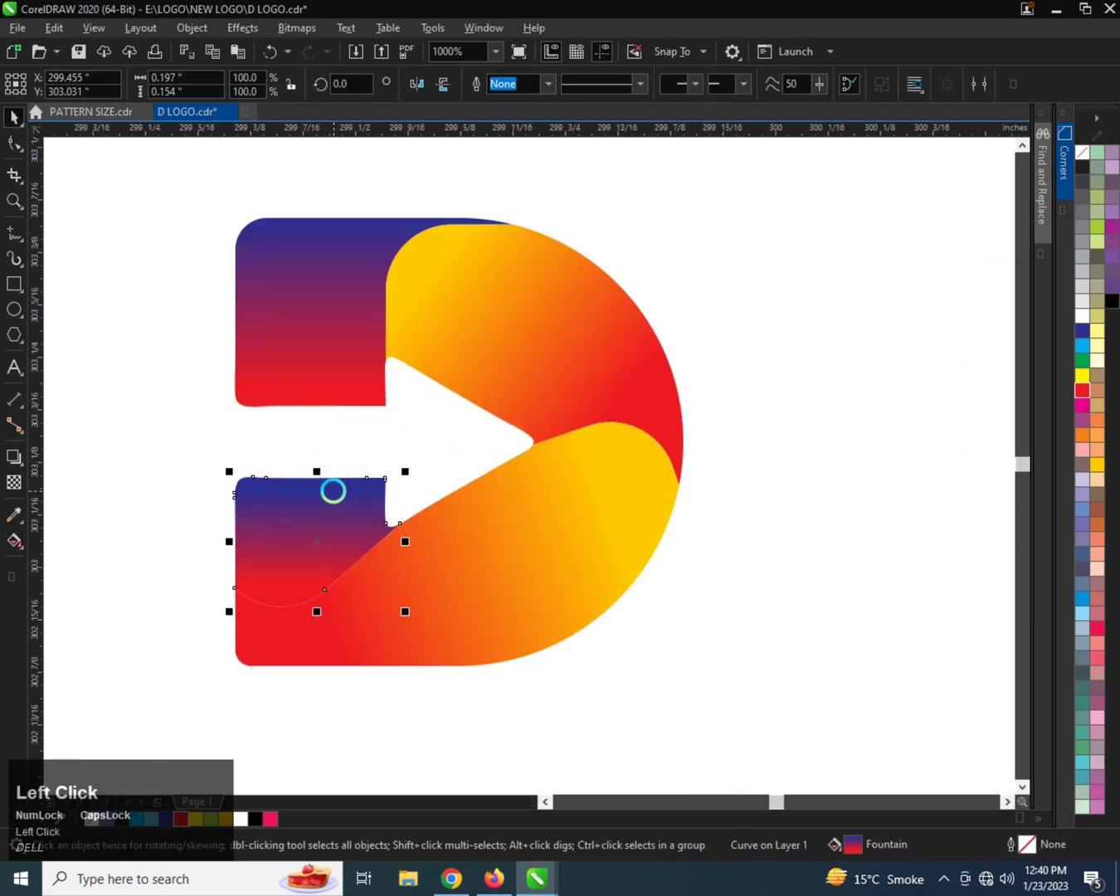
key(g)
drag(346, 496, 304, 580)
drag(337, 461, 306, 488)
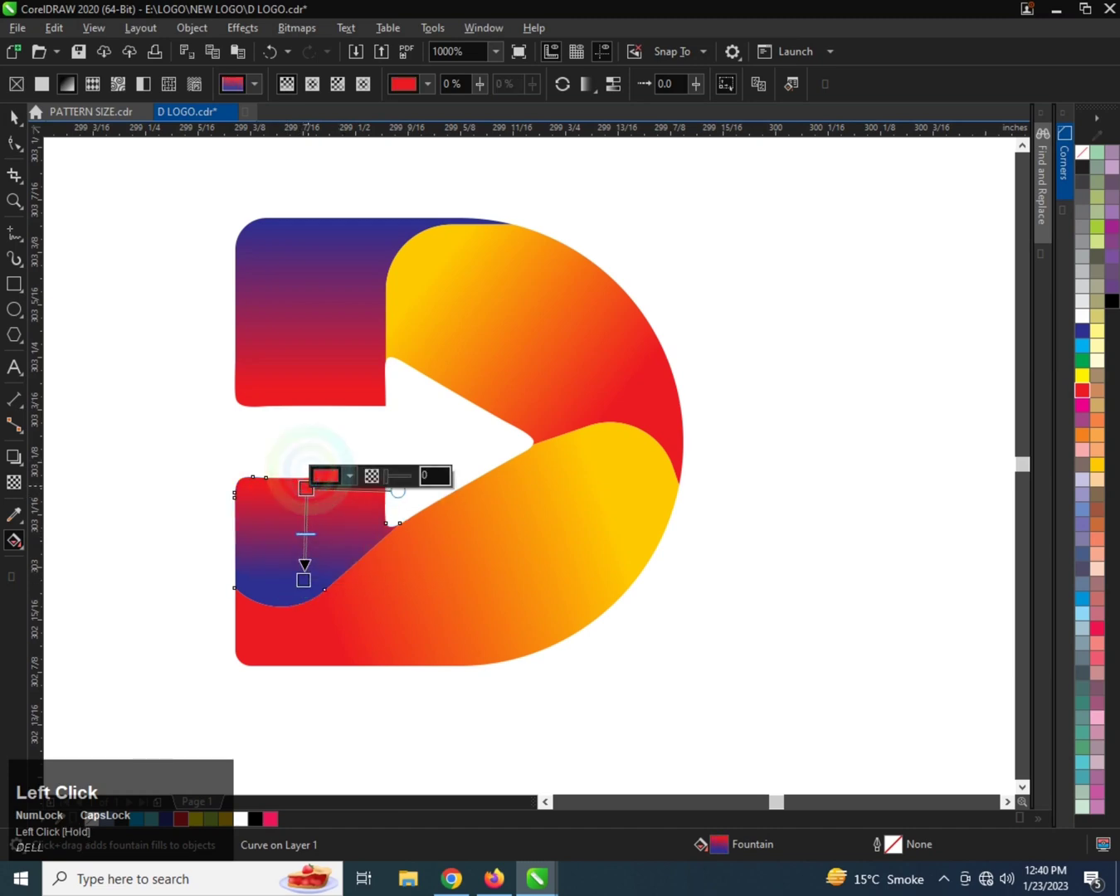
- Deselect everything, frame the D logo and examine it in a full-screen preview
key(space)
scroll(373, 473, down, 1)
click(406, 445)
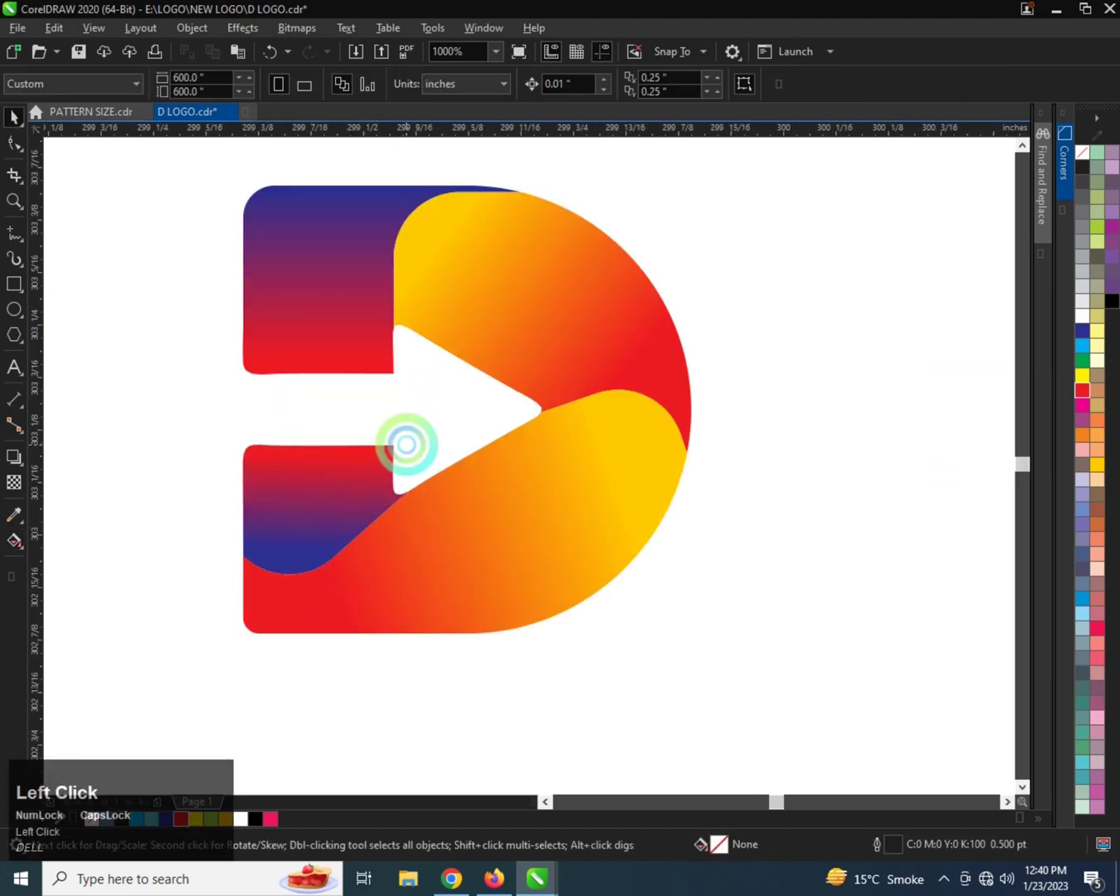
key(F2)
drag(578, 551, 578, 550)
key(F9)
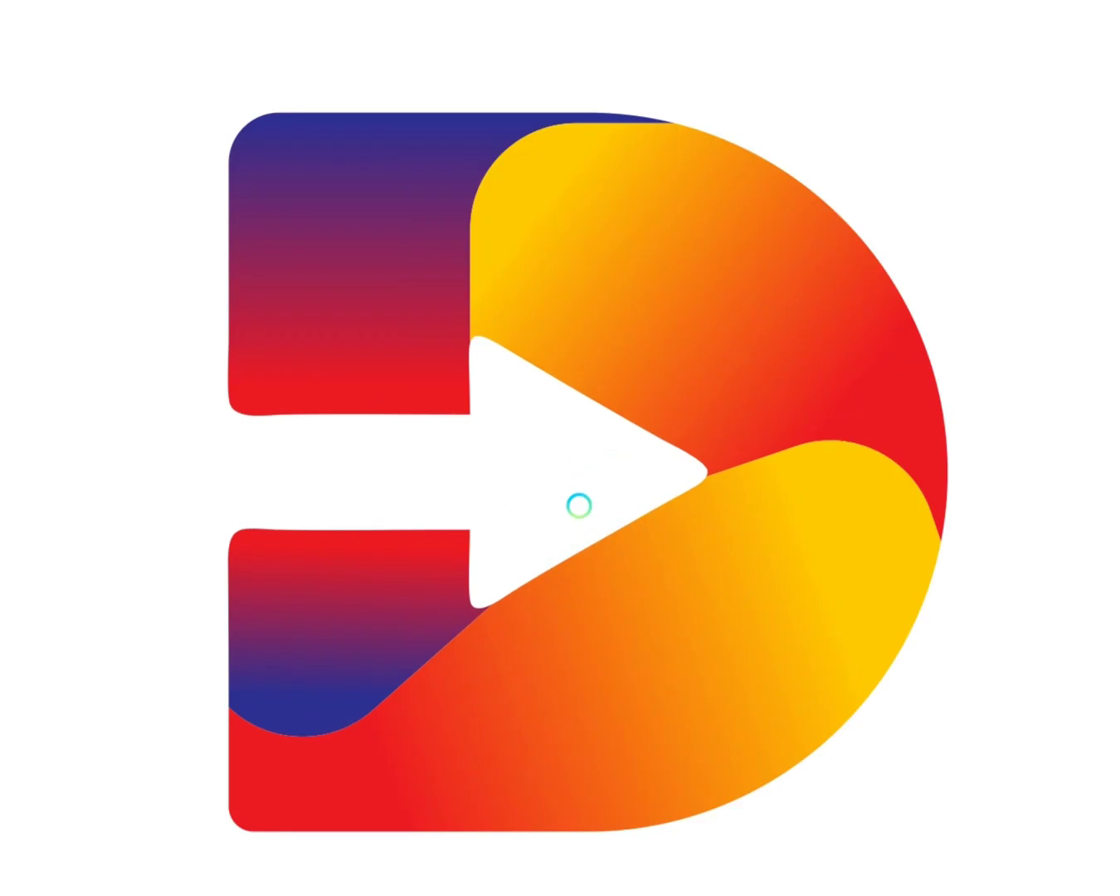
key(F9)
- Move the underlined gradient name text from the reference logo into the new D's arrow-shaft gap
scroll(409, 504, down, 2)
scroll(411, 504, down, 2)
click(738, 471)
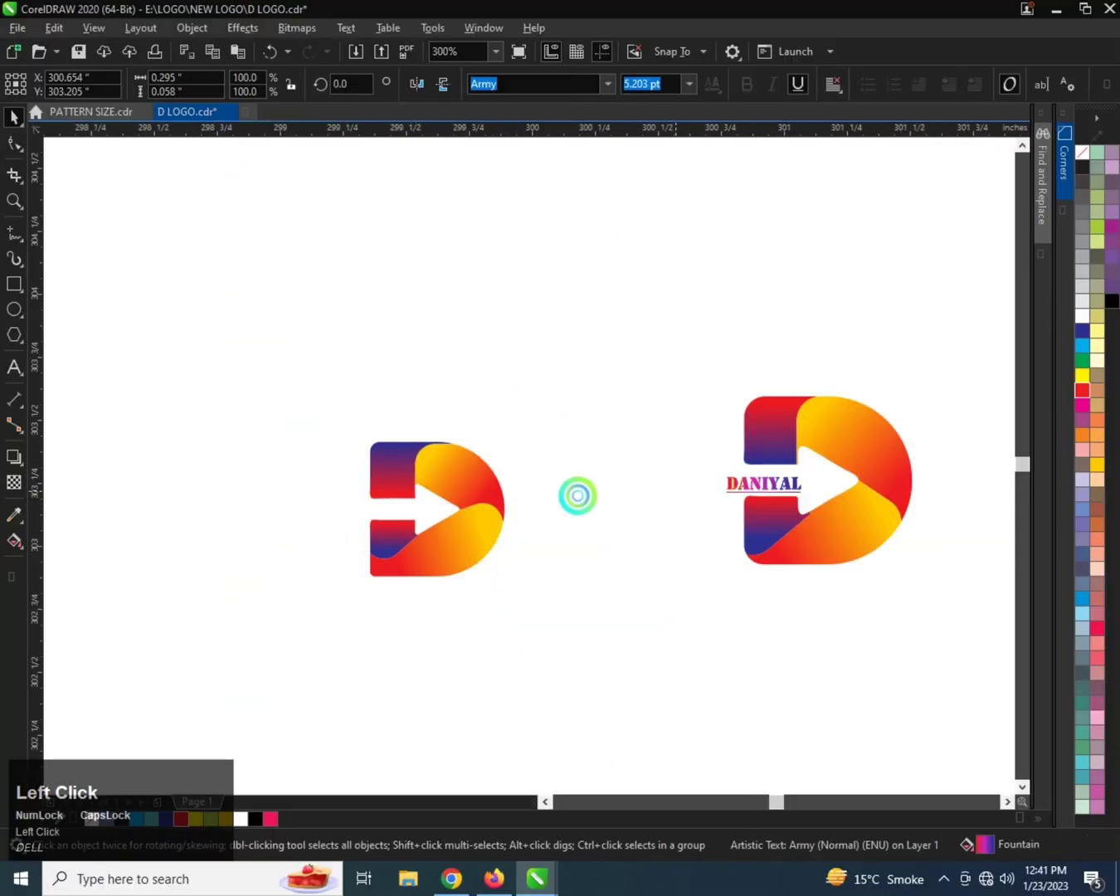
scroll(411, 504, up, 2)
drag(368, 509, 444, 494)
scroll(417, 497, down, 1)
scroll(408, 501, up, 1)
scroll(395, 480, down, 1)
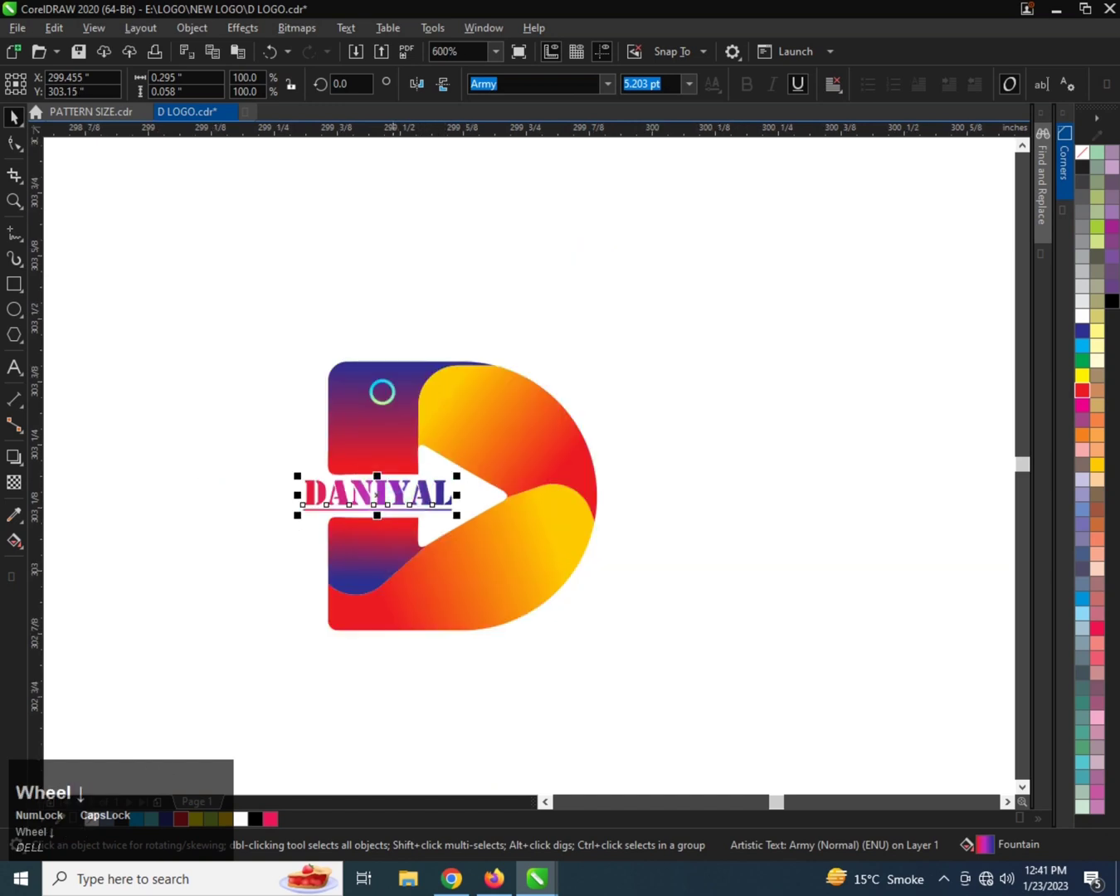
- Frame the D logo with its name text and examine it in a full-screen preview
key(F2)
drag(248, 318, 510, 560)
drag(647, 642, 648, 642)
key(F9)
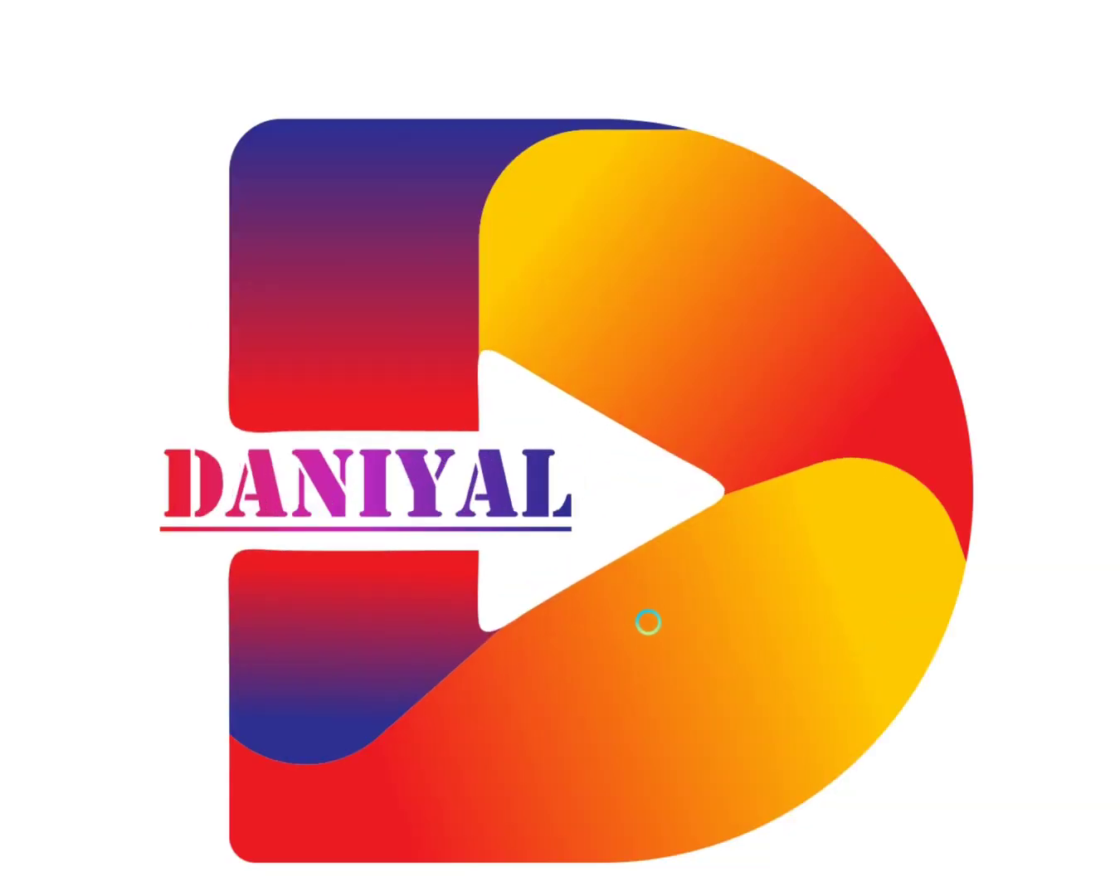